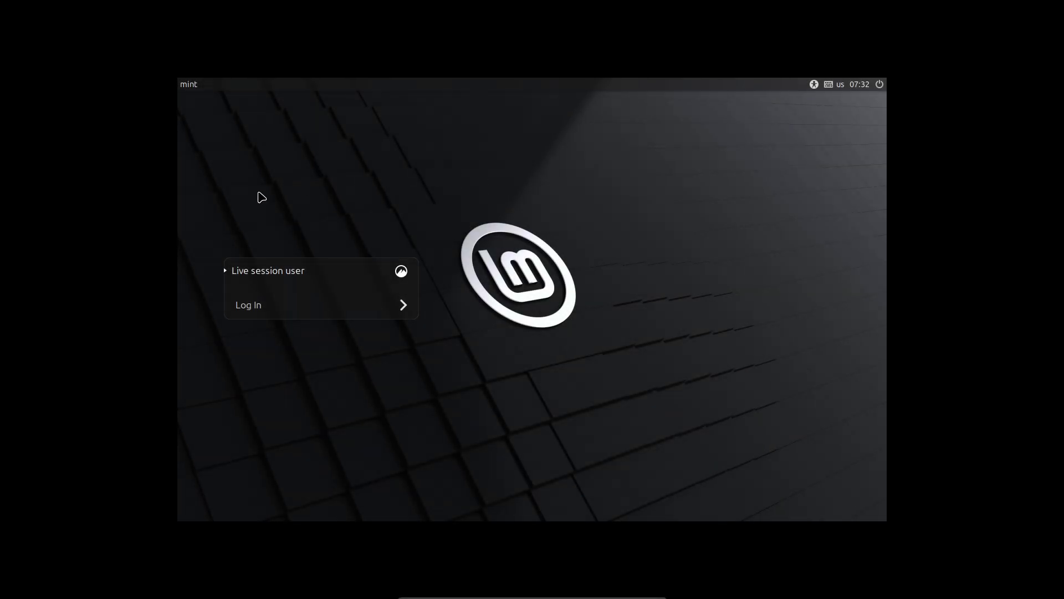
# Choose the Cinnamon on Wayland (Experimental) session from the login screen's session list
pyautogui.click(401, 271)
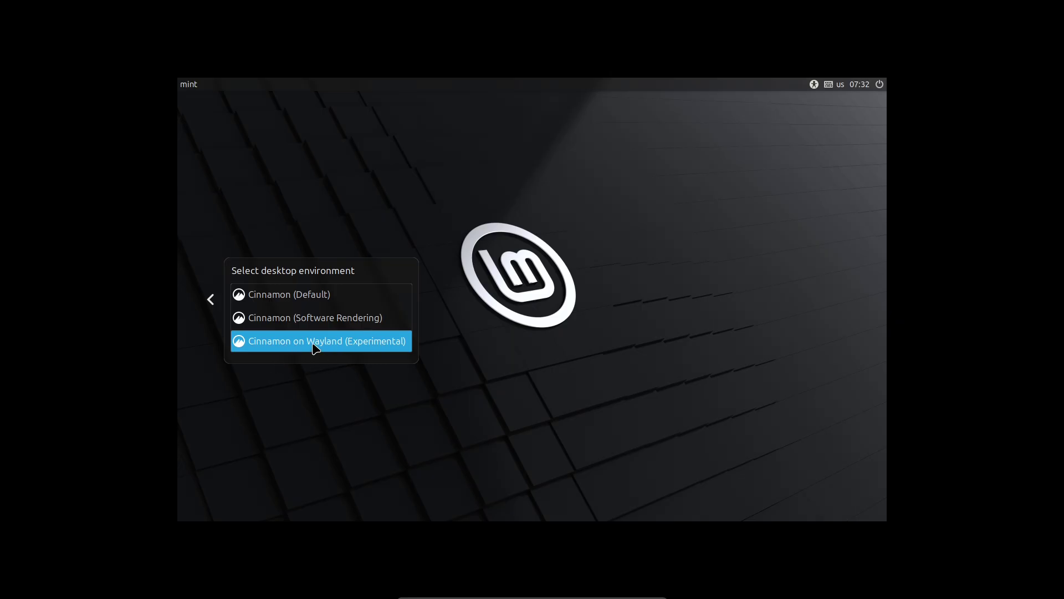
pyautogui.click(210, 301)
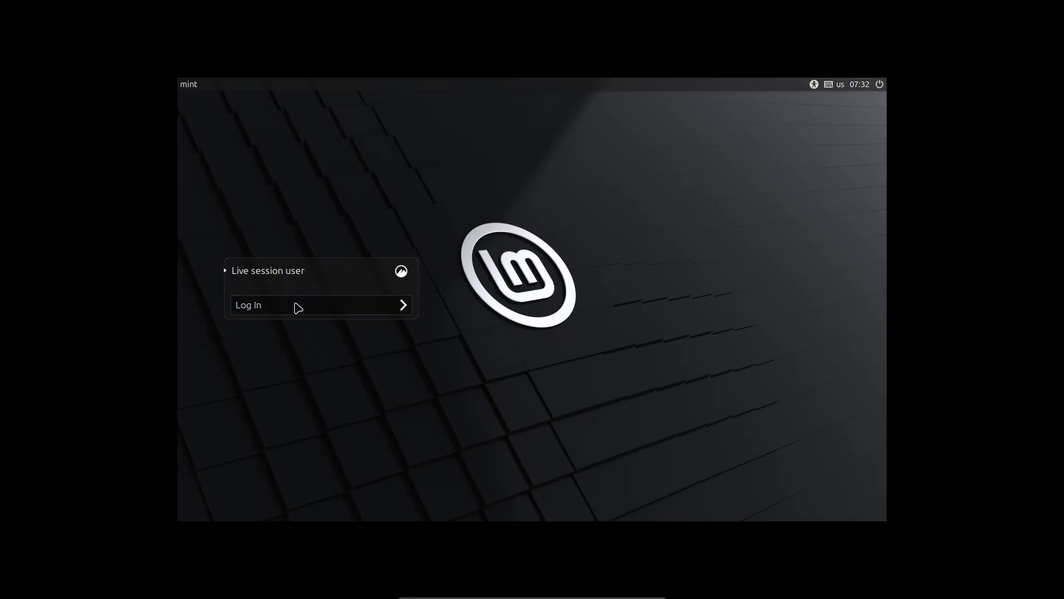
pyautogui.click(401, 271)
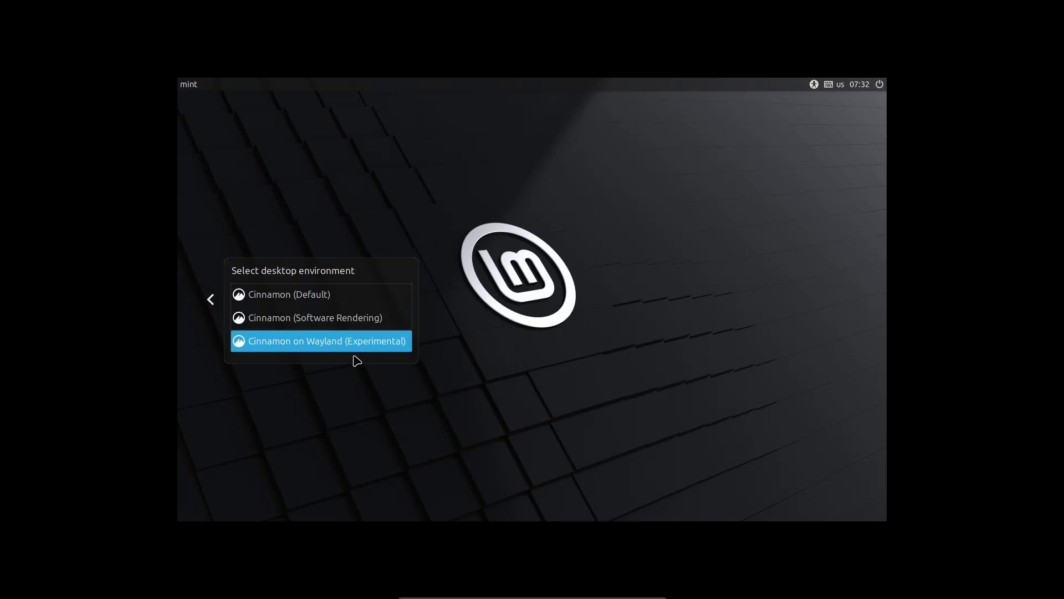
pyautogui.click(282, 301)
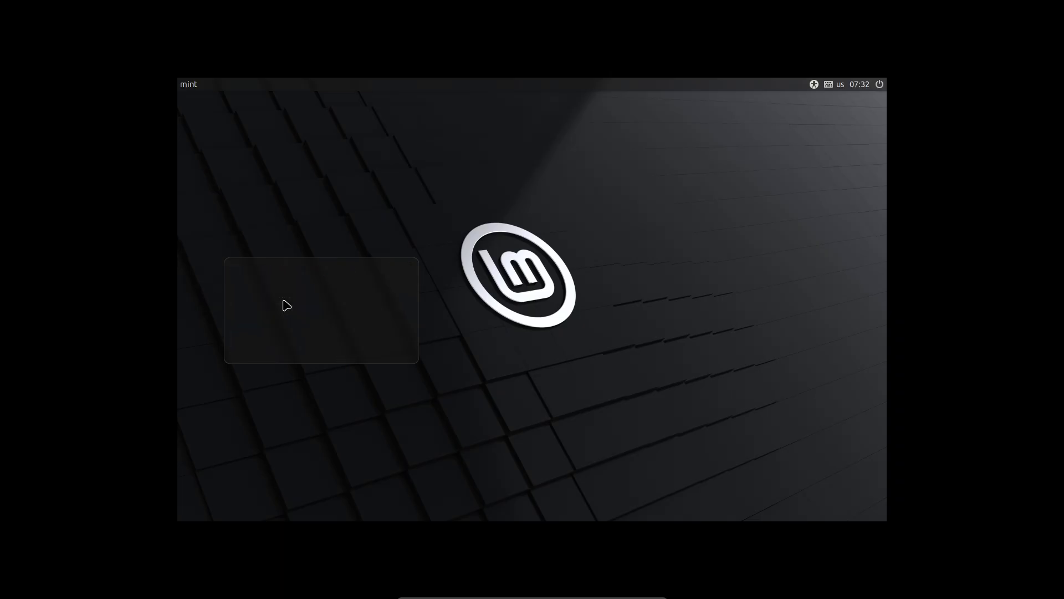
pyautogui.click(409, 278)
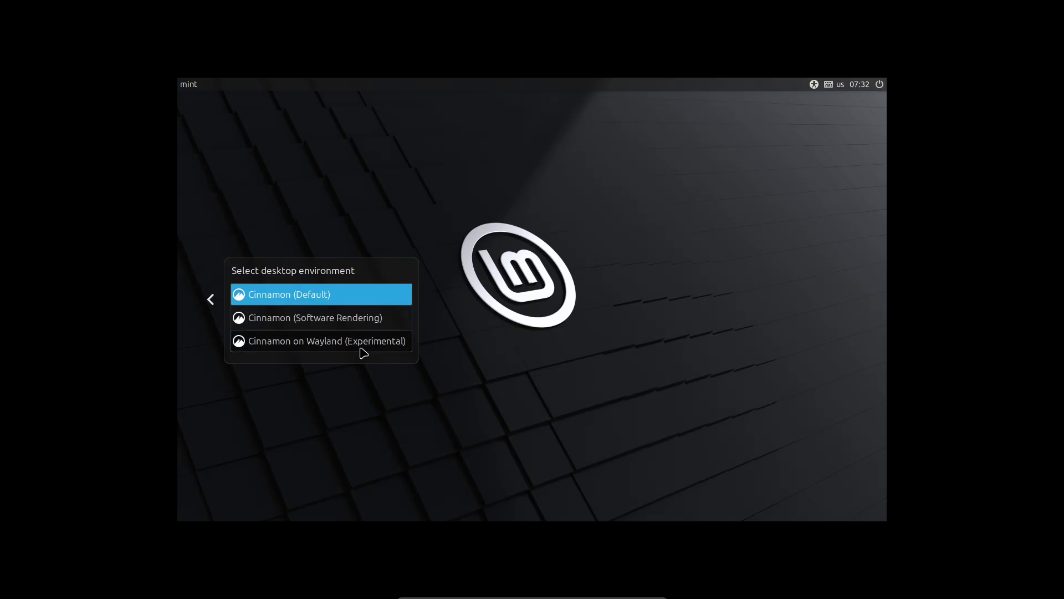
pyautogui.click(361, 347)
pyautogui.click(405, 274)
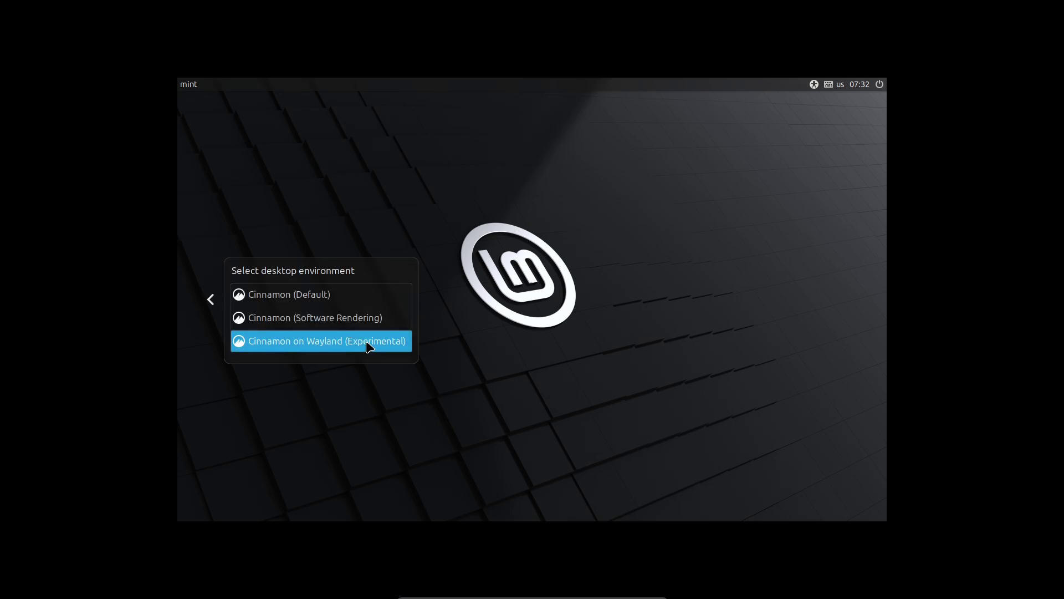
pyautogui.click(211, 301)
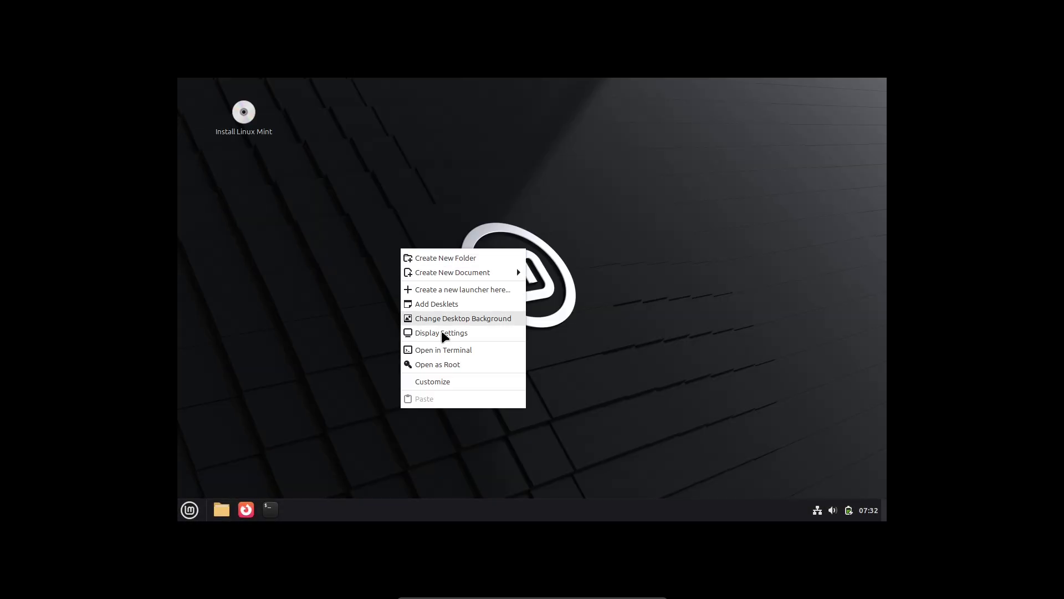
# Set the display resolution to 1920 × 1080 (16:9), apply it and keep the change
pyautogui.click(448, 327)
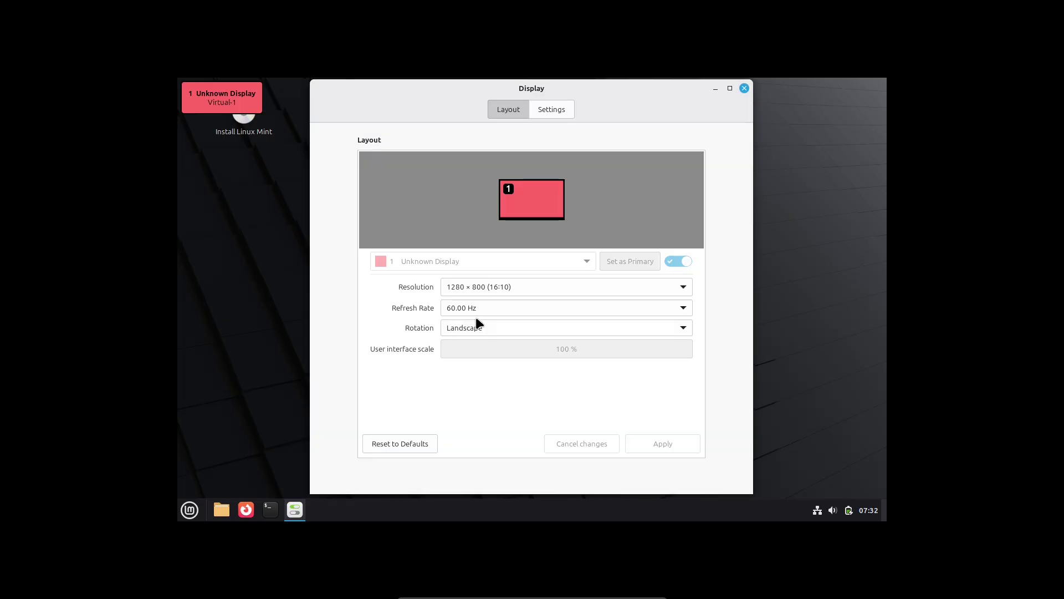
pyautogui.click(614, 285)
pyautogui.click(535, 98)
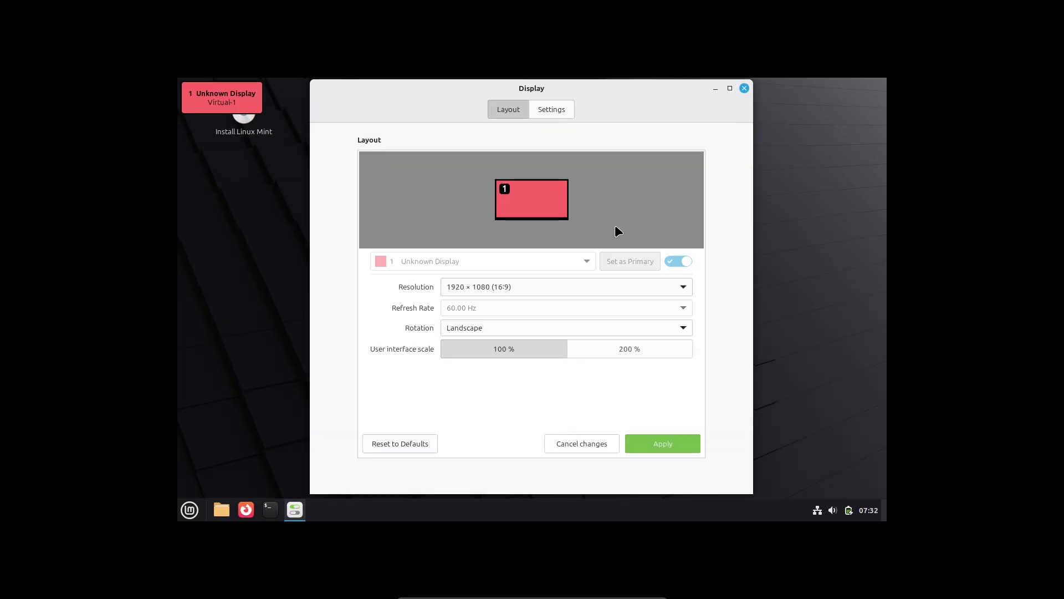
pyautogui.click(679, 445)
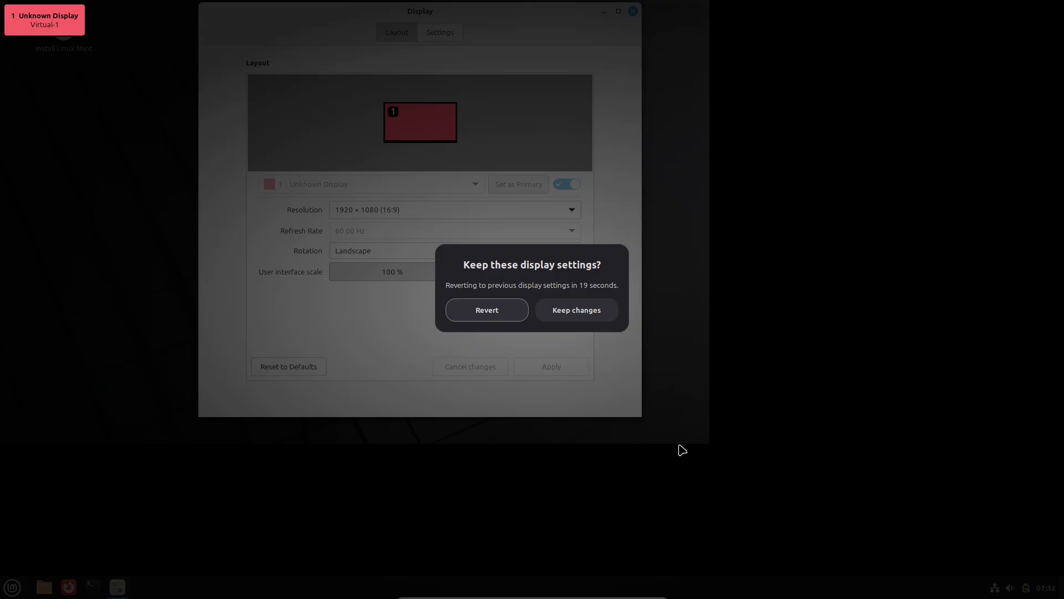
pyautogui.click(573, 320)
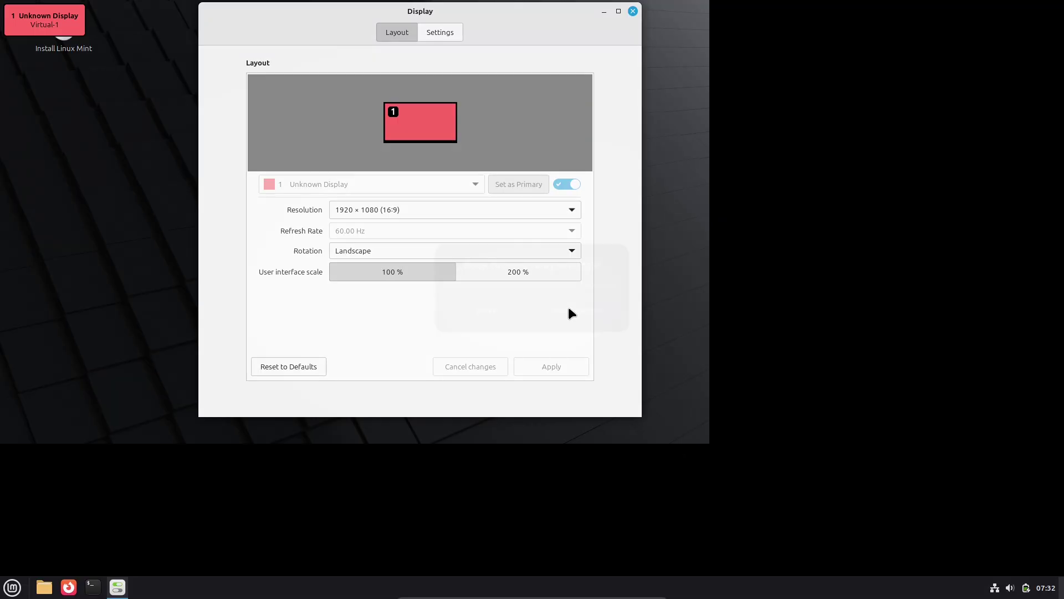
# Close Display settings, launch System Information via a menu search for 'info', and move it right
pyautogui.click(633, 11)
pyautogui.click(12, 587)
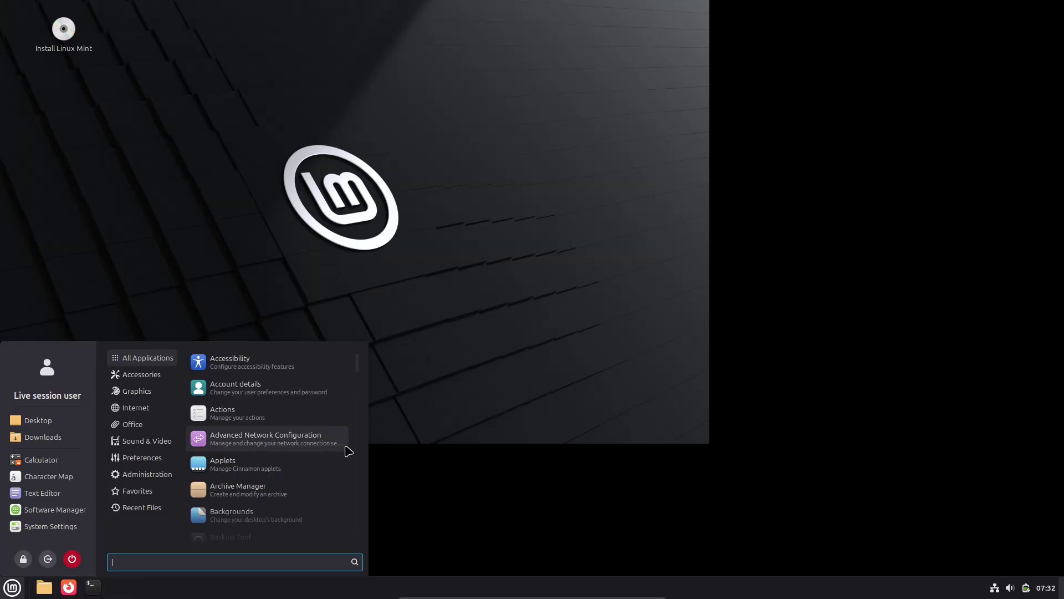
pyautogui.write('info')
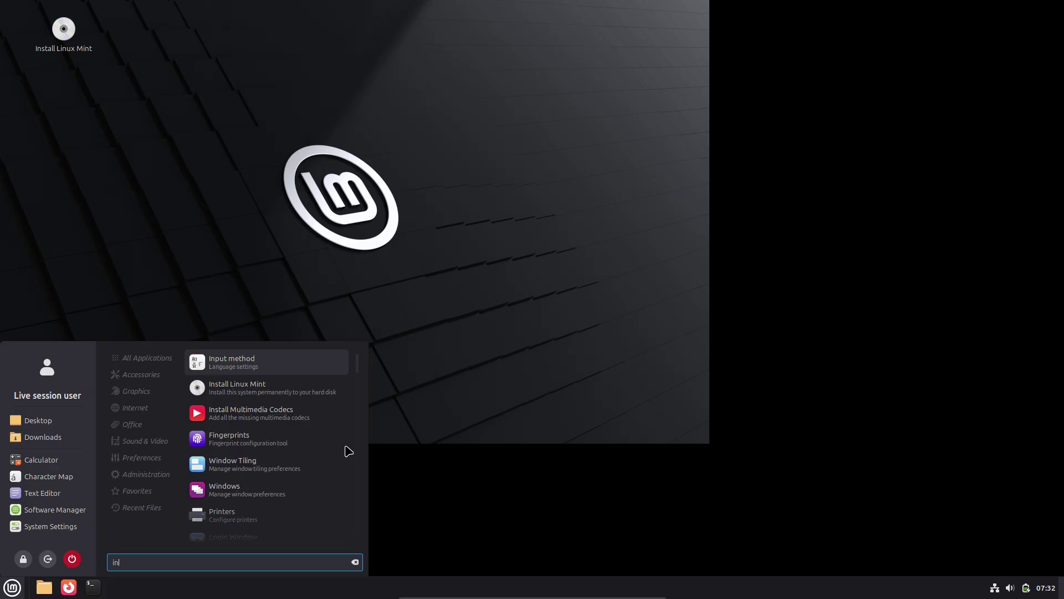
pyautogui.click(277, 371)
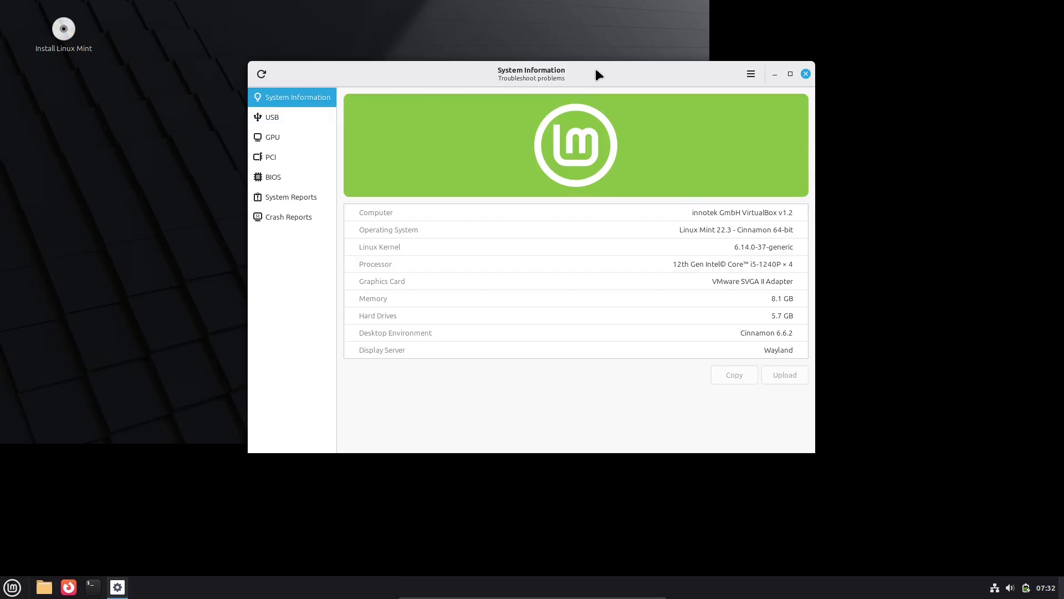
pyautogui.moveTo(596, 71); pyautogui.dragTo(766, 99)
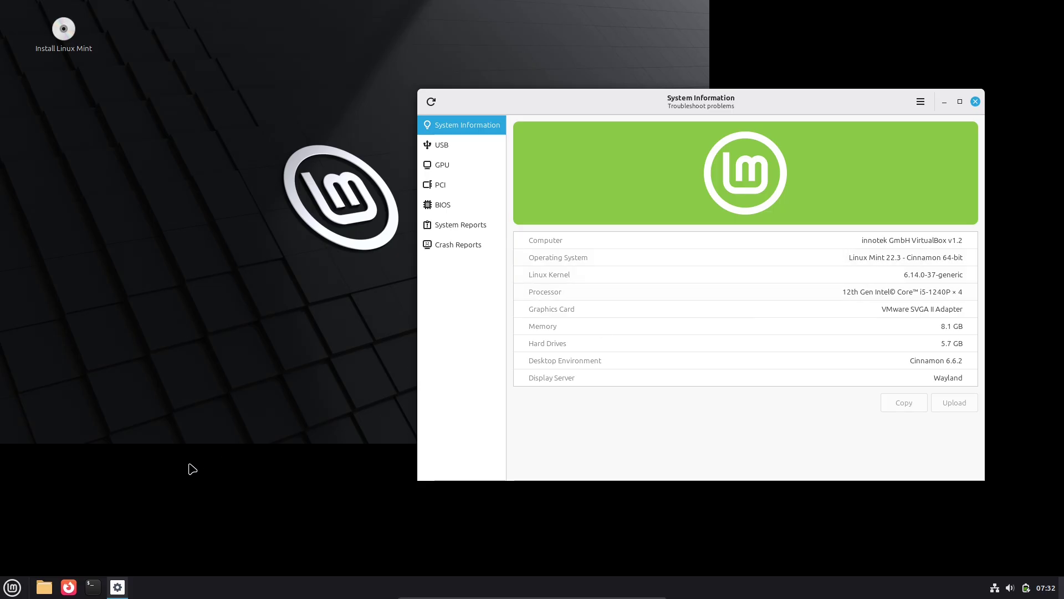
# Start Firefox, then view System Information's USB devices and return to its overview
pyautogui.click(68, 587)
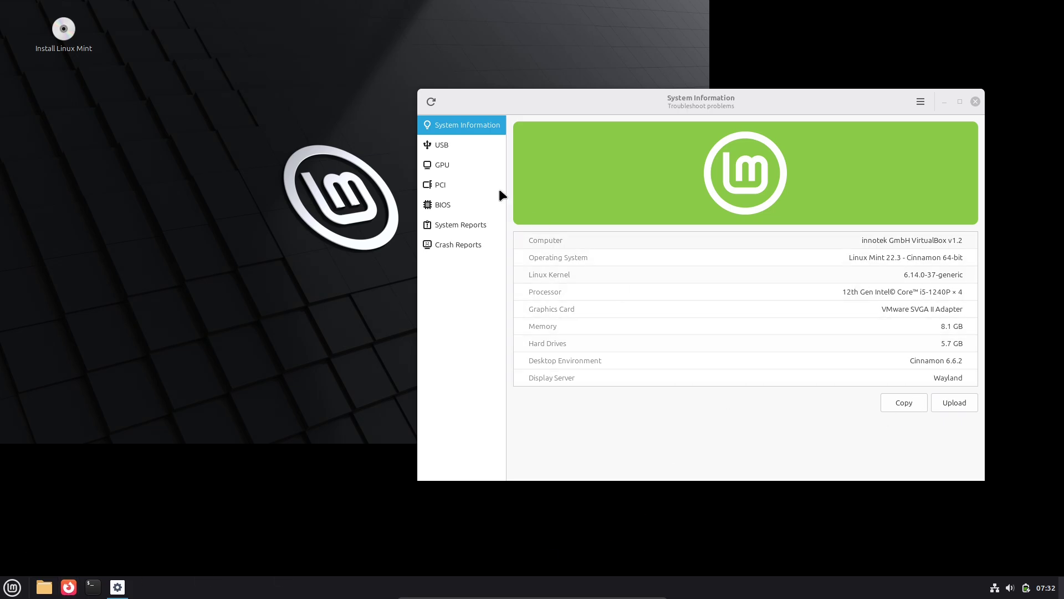
pyautogui.click(459, 146)
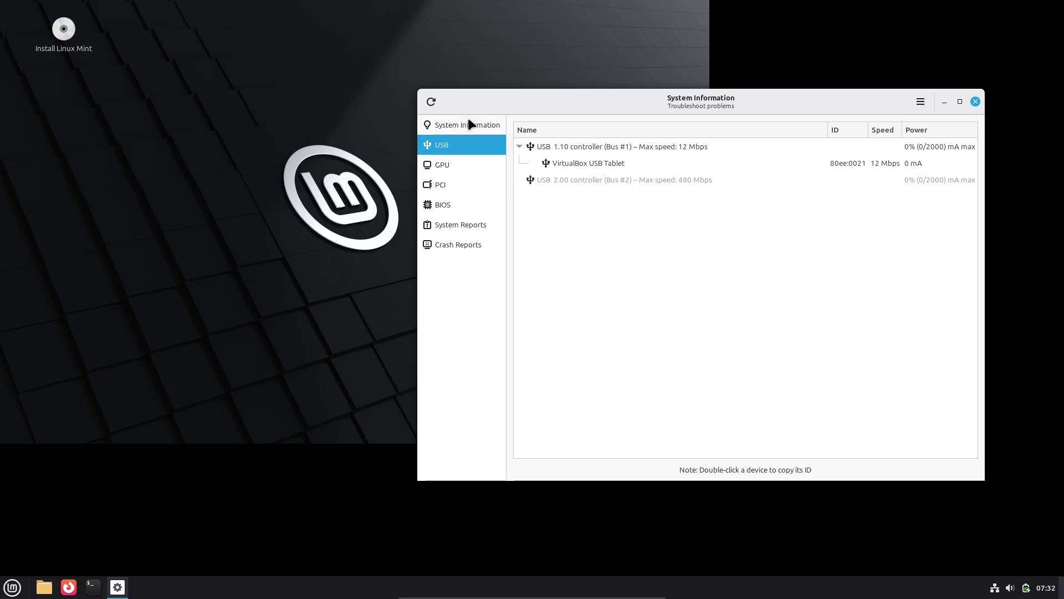
pyautogui.click(469, 121)
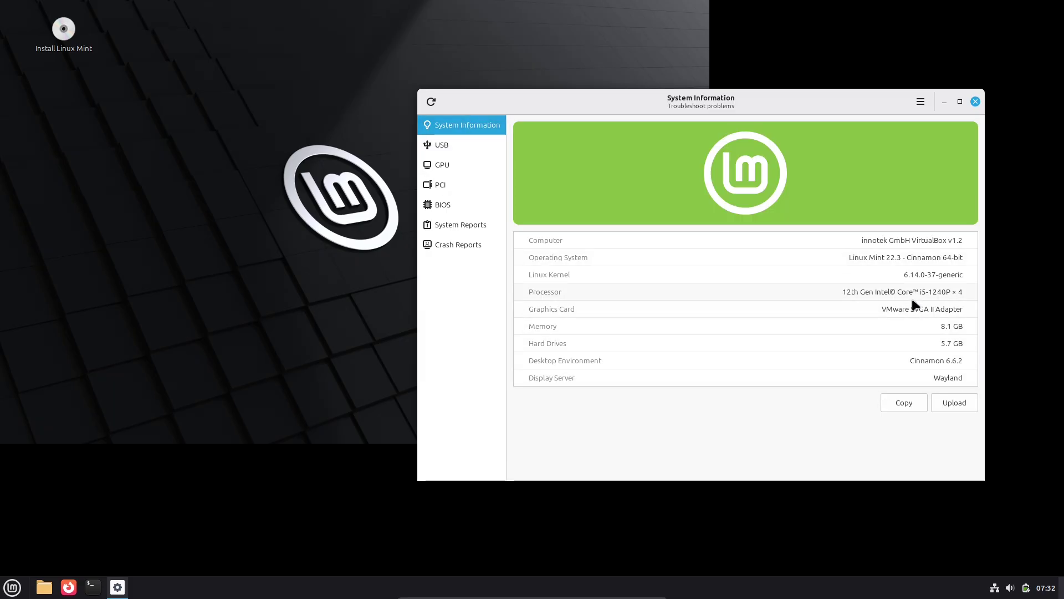
# Close the privacy policy tab, load about:support, and zoom the page to 133%
pyautogui.moveTo(908, 361); pyautogui.dragTo(956, 362)
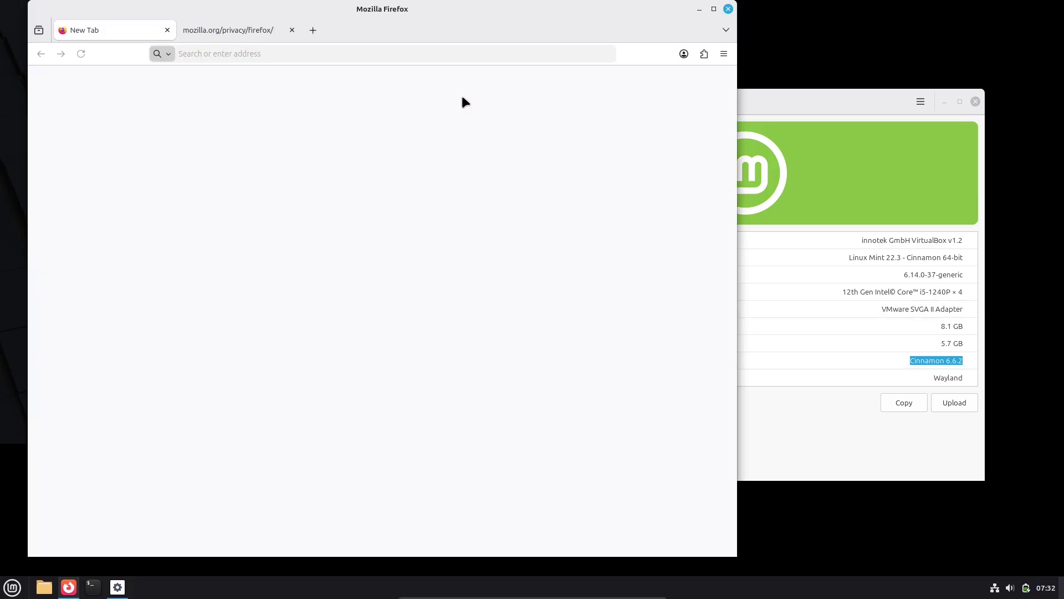
pyautogui.click(292, 30)
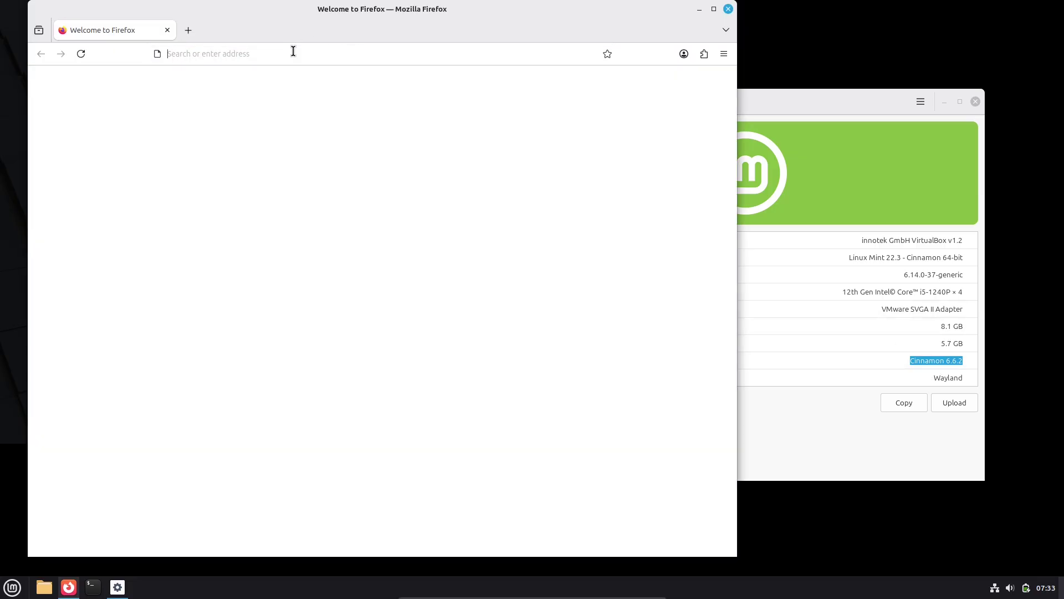
pyautogui.click(293, 51)
pyautogui.write('about')
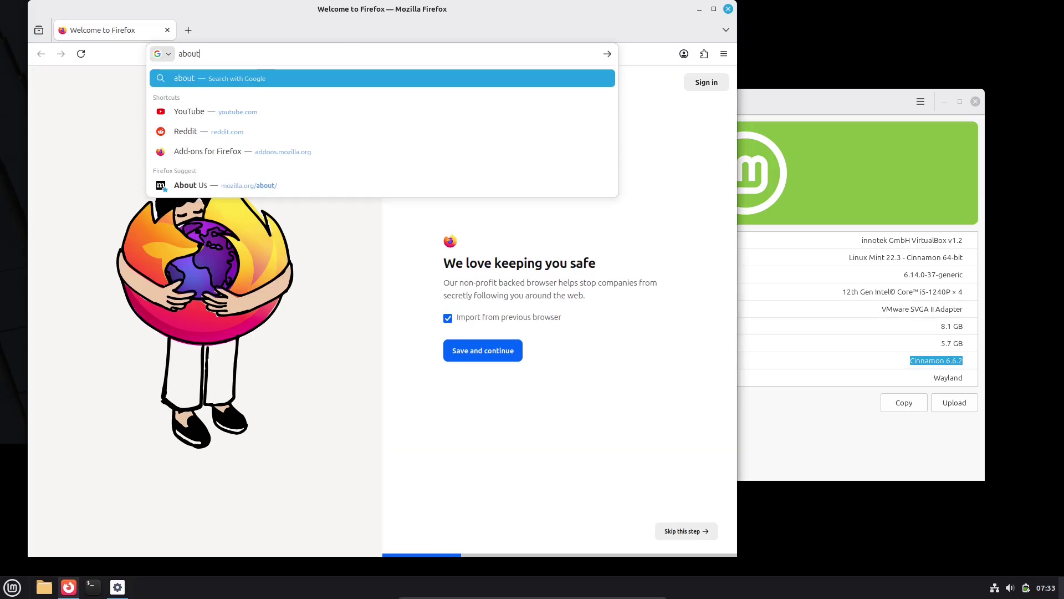
pyautogui.write(':support')
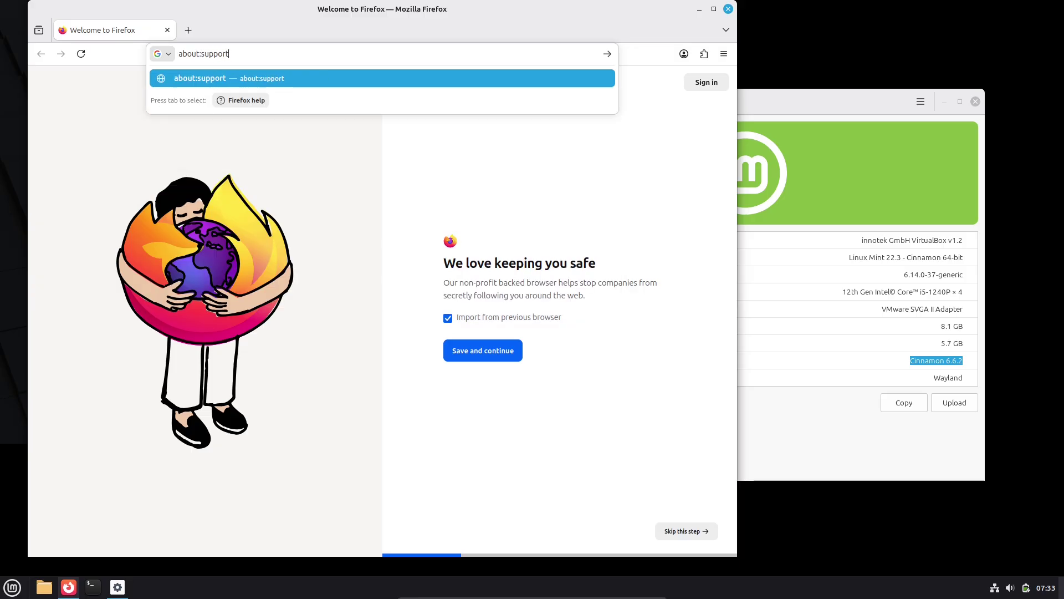
pyautogui.press('Return')
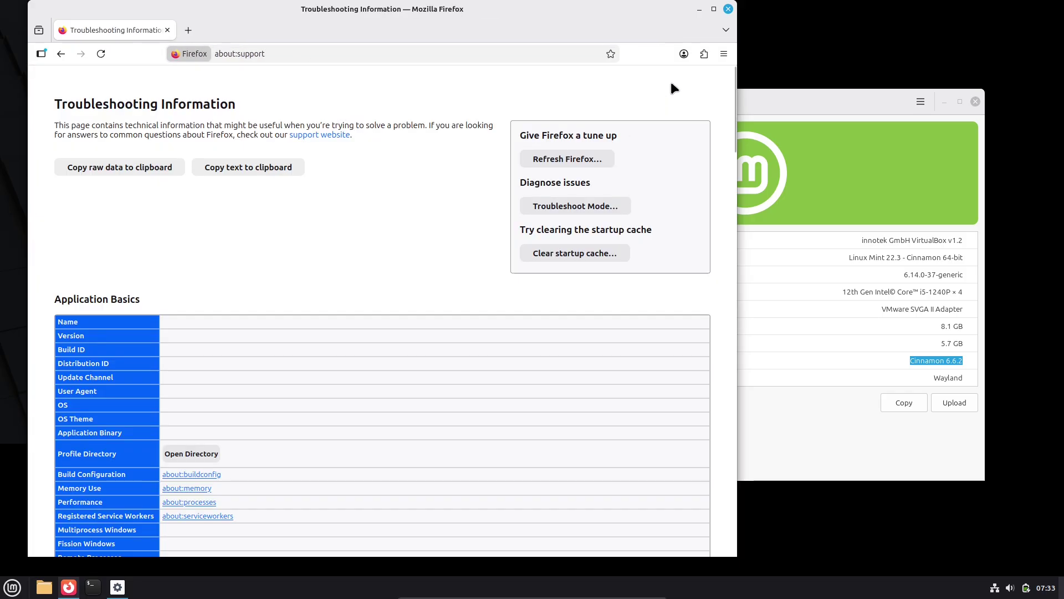
pyautogui.click(722, 53)
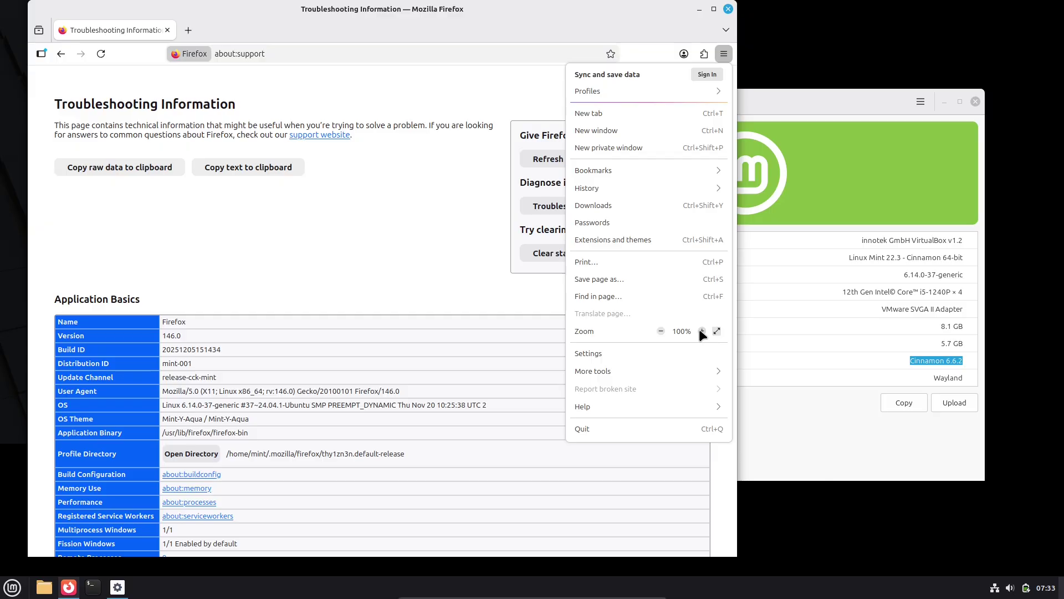
pyautogui.click(702, 331)
pyautogui.click(702, 331)
pyautogui.click(702, 331)
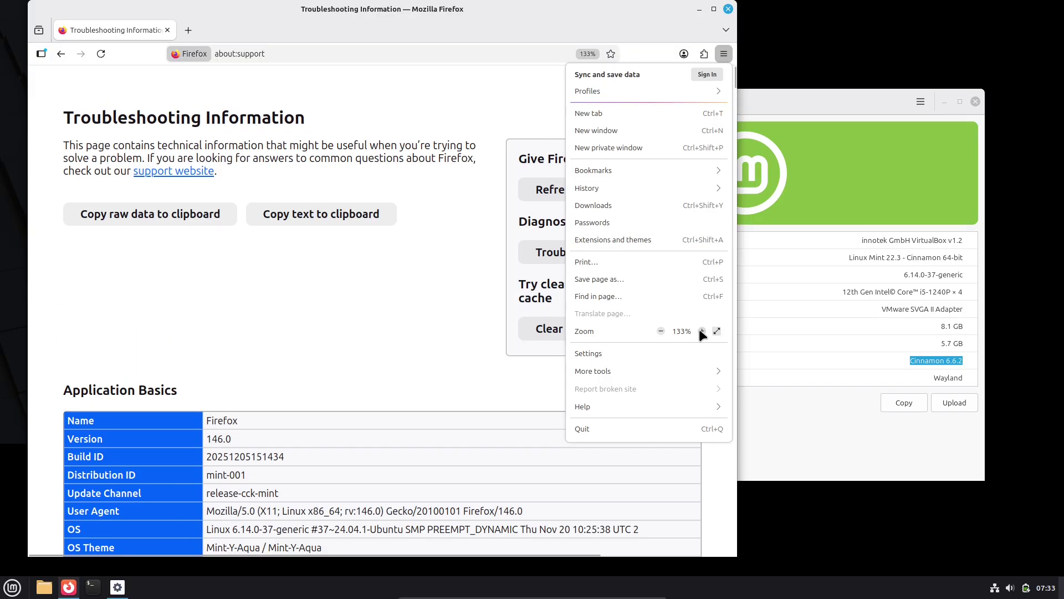
pyautogui.click(412, 325)
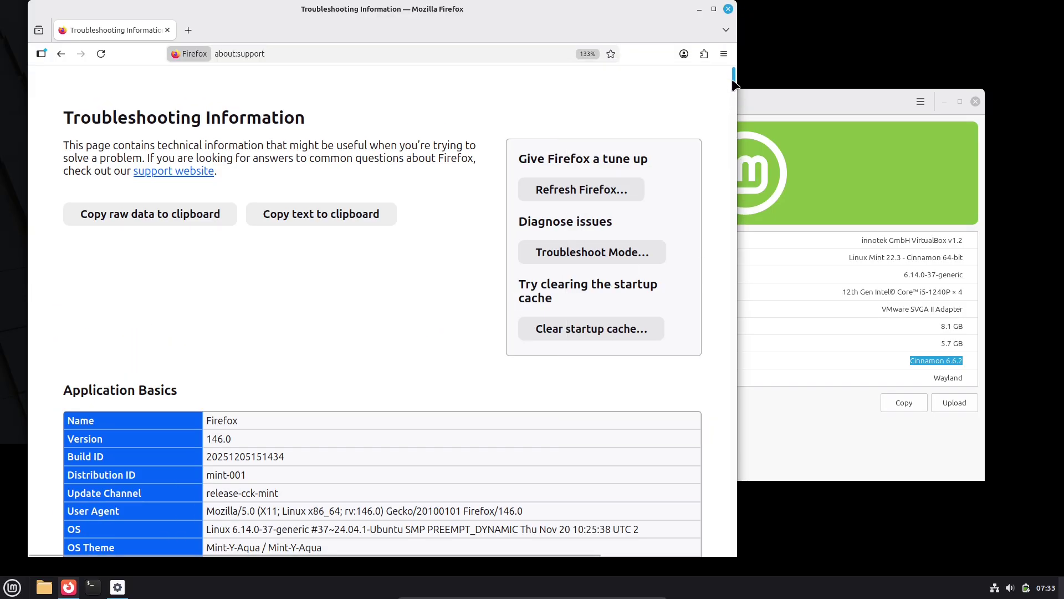
# Select the Application Basics details, then the Graphics rows down to the wayland window protocol
pyautogui.scroll(-4, 732, 83)
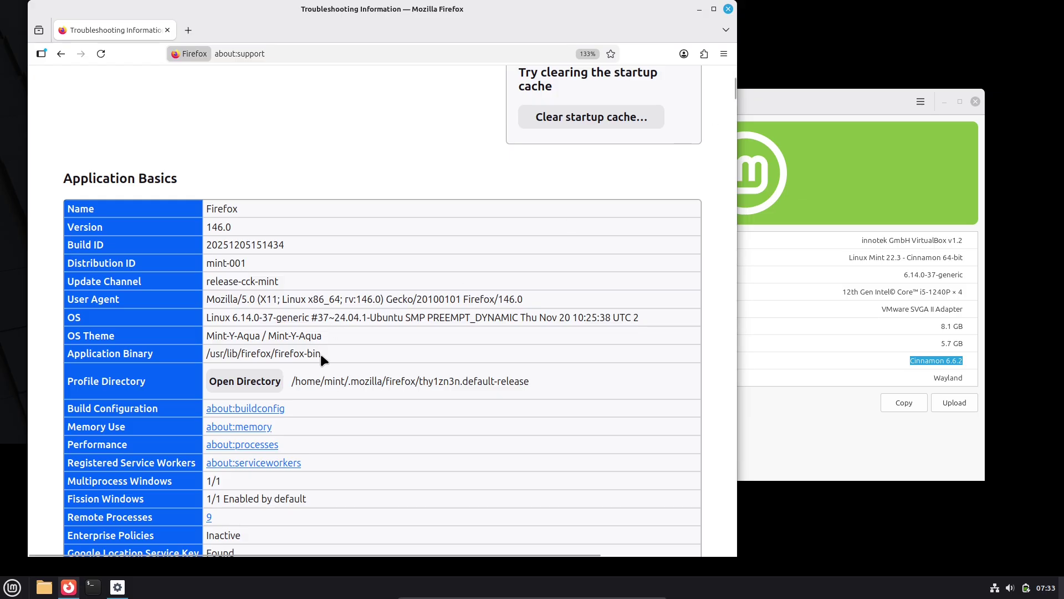
pyautogui.moveTo(321, 354); pyautogui.dragTo(66, 207)
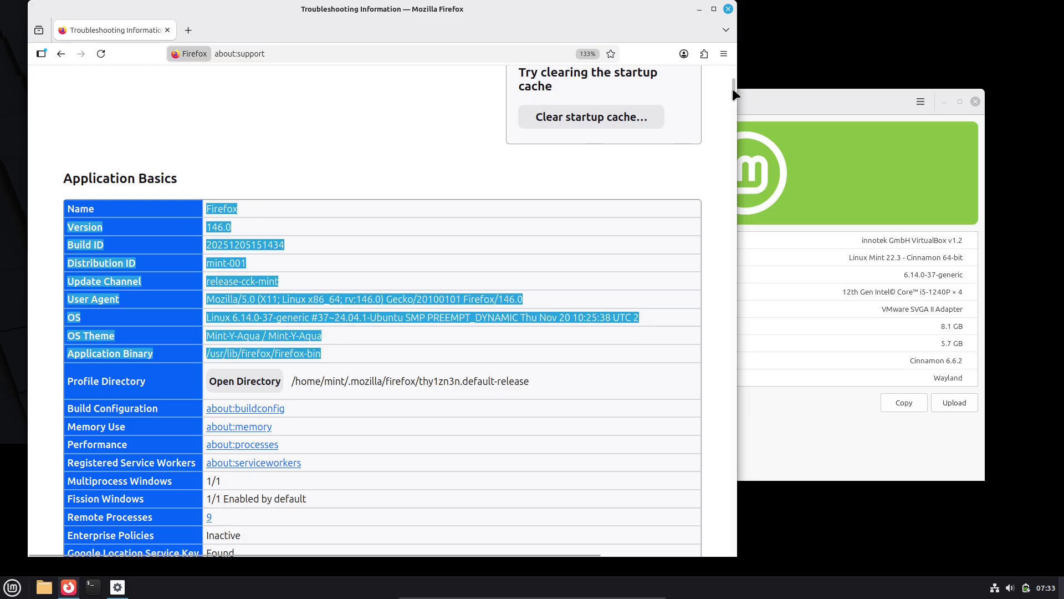
pyautogui.scroll(-11, 733, 89)
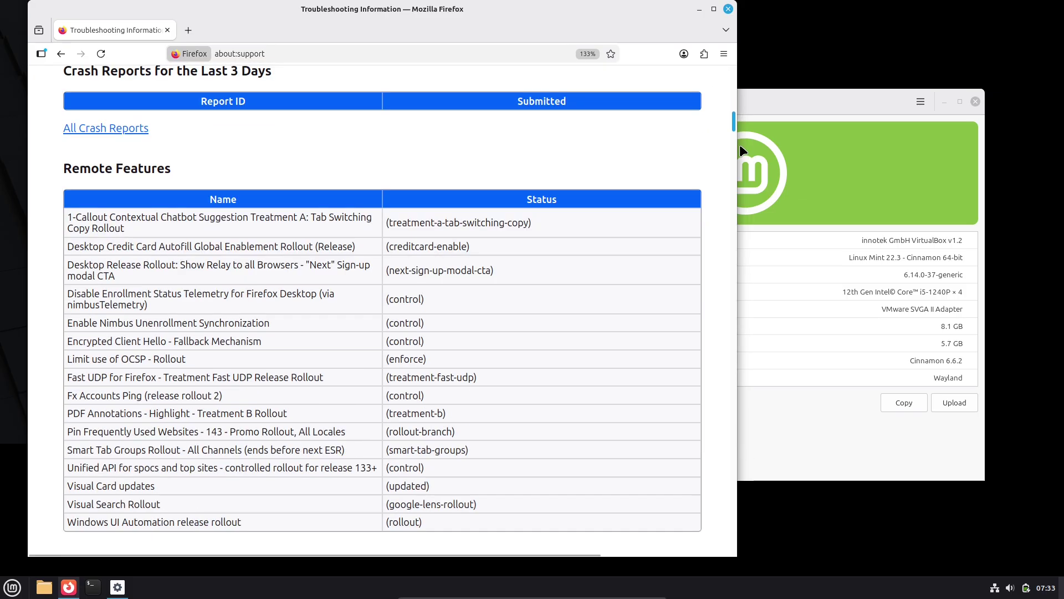
pyautogui.moveTo(741, 148); pyautogui.dragTo(739, 302)
pyautogui.moveTo(273, 260); pyautogui.dragTo(453, 524)
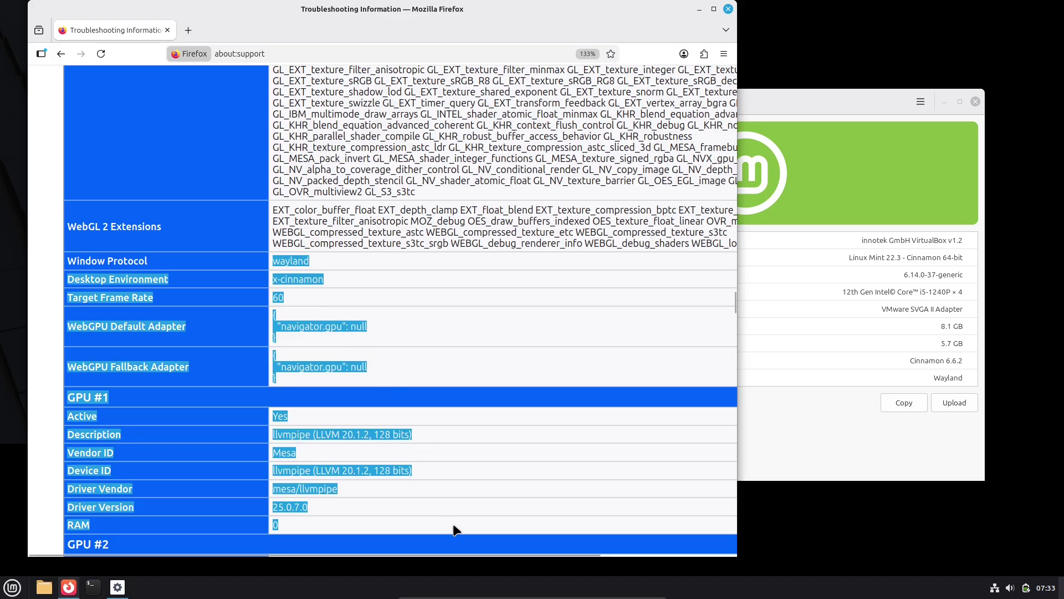
pyautogui.moveTo(377, 306); pyautogui.dragTo(244, 266)
# Search Google for 'wayland vs x11' in a new tab and check System Information's USB list
pyautogui.click(188, 29)
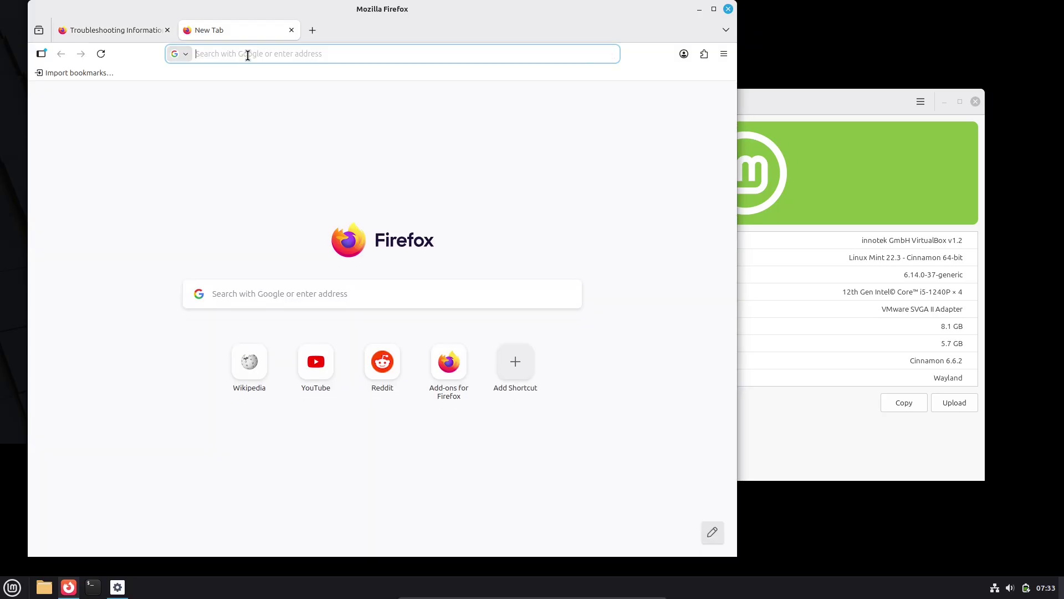
pyautogui.click(245, 53)
pyautogui.write('way')
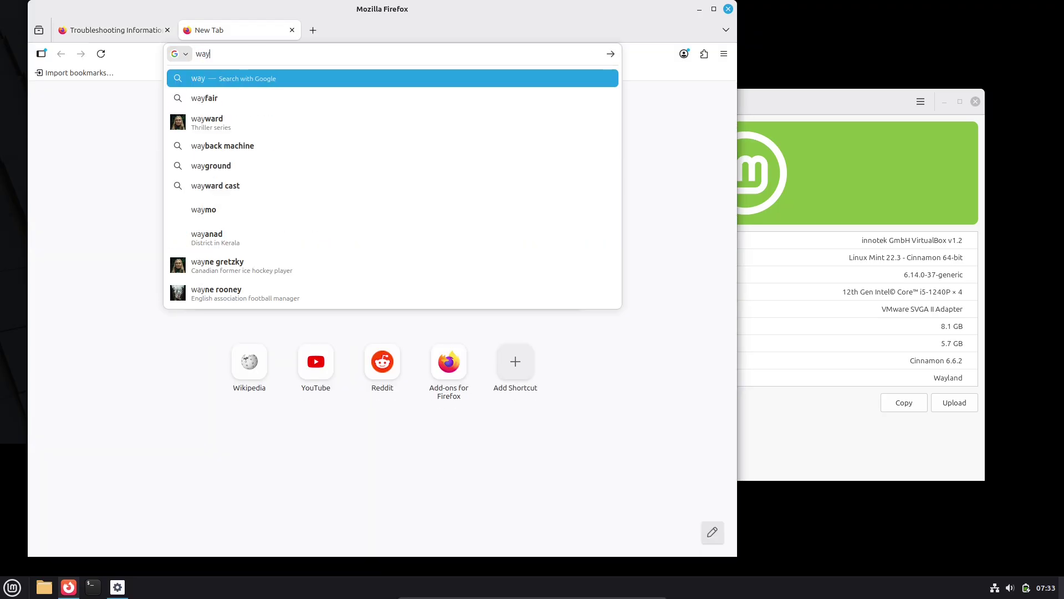
pyautogui.write('land vs x11')
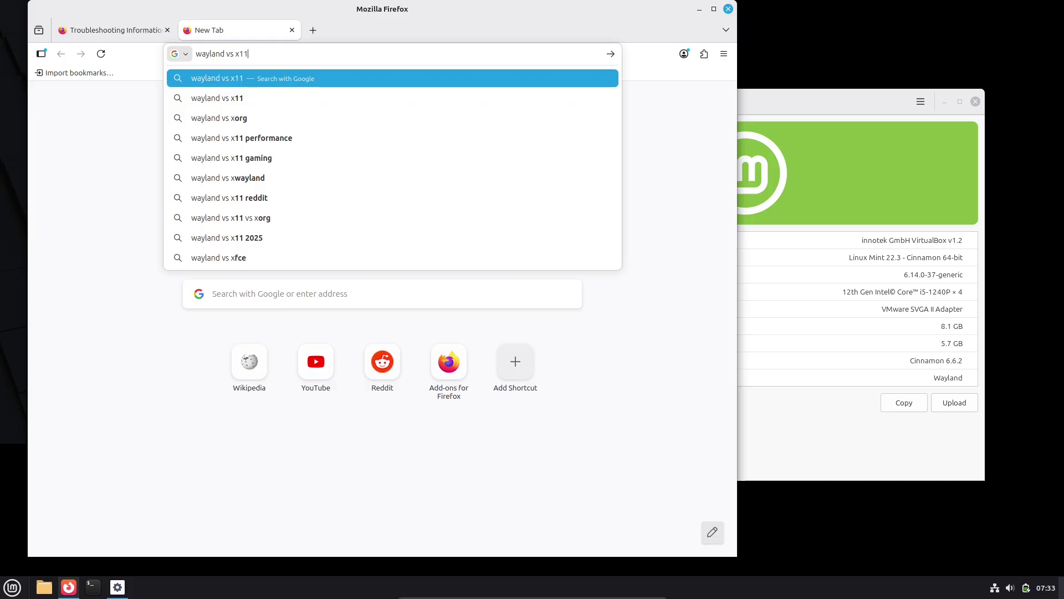
pyautogui.press('Return')
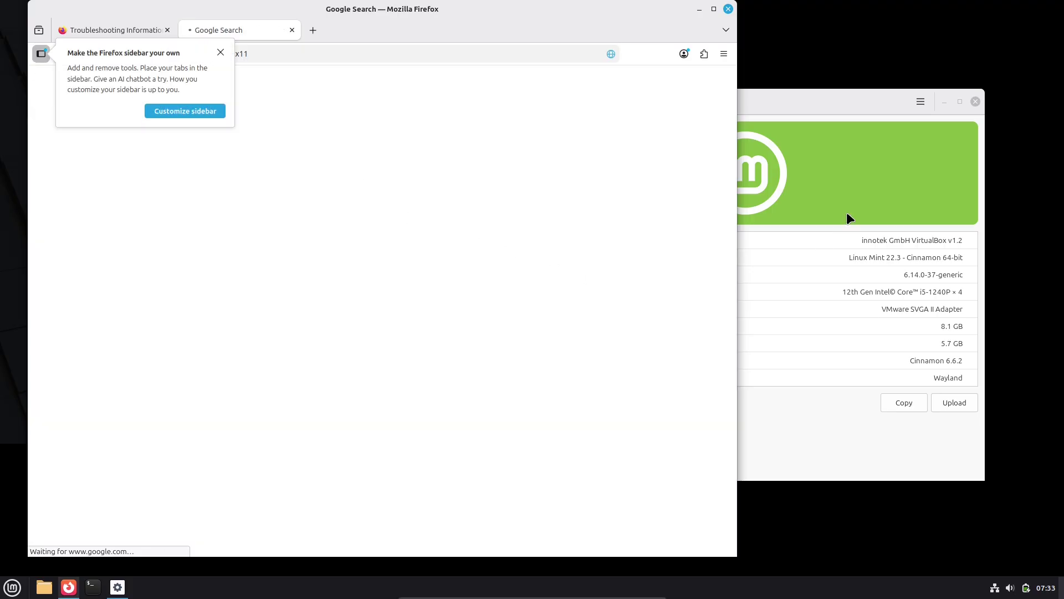
pyautogui.click(827, 102)
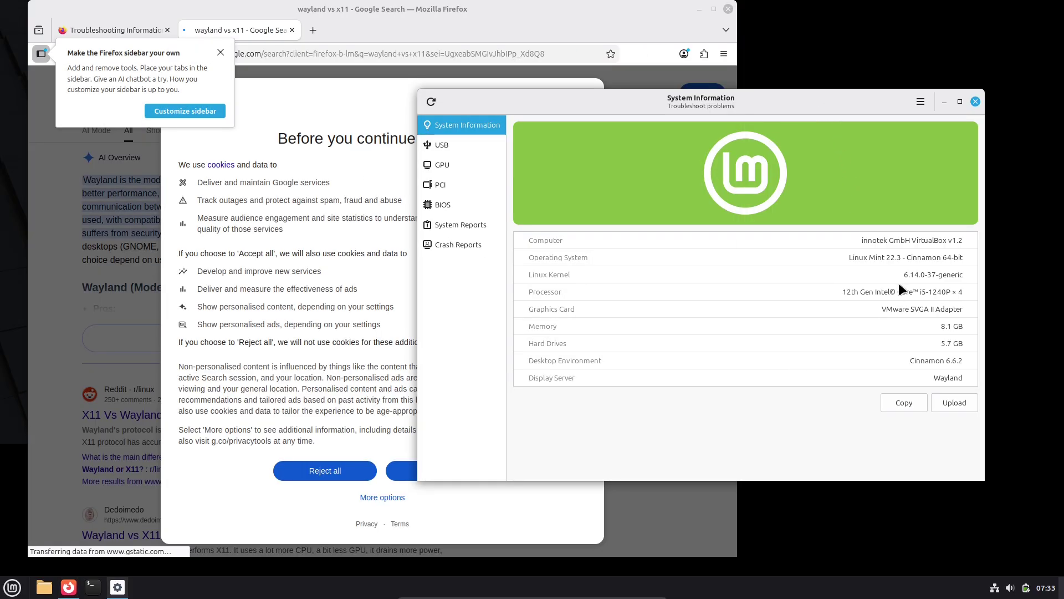
pyautogui.click(470, 146)
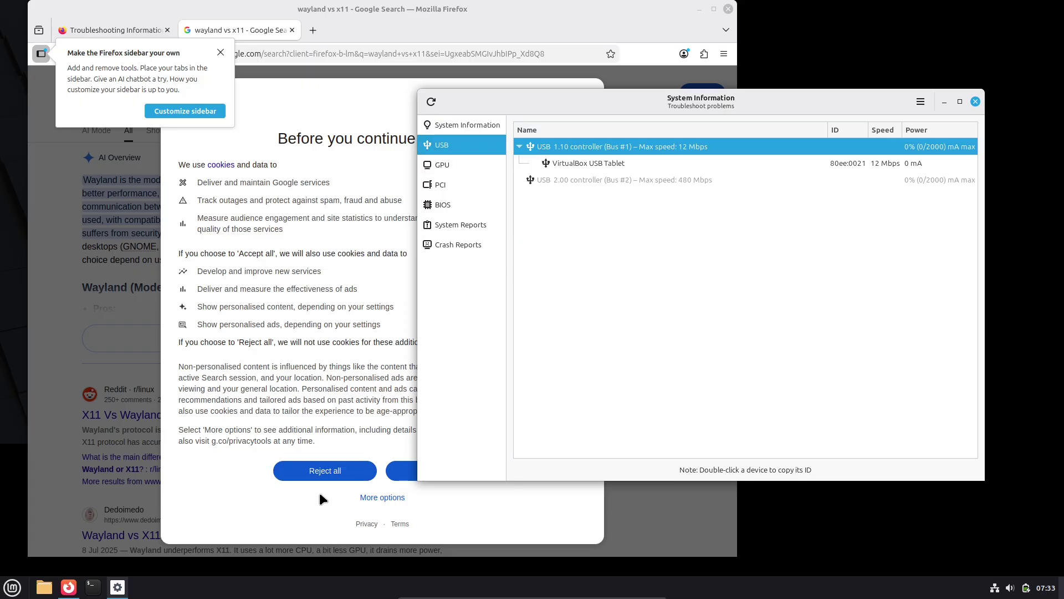
# Reject Google's cookies, dismiss the sidebar tip, and expand and scroll the AI Overview
pyautogui.click(323, 472)
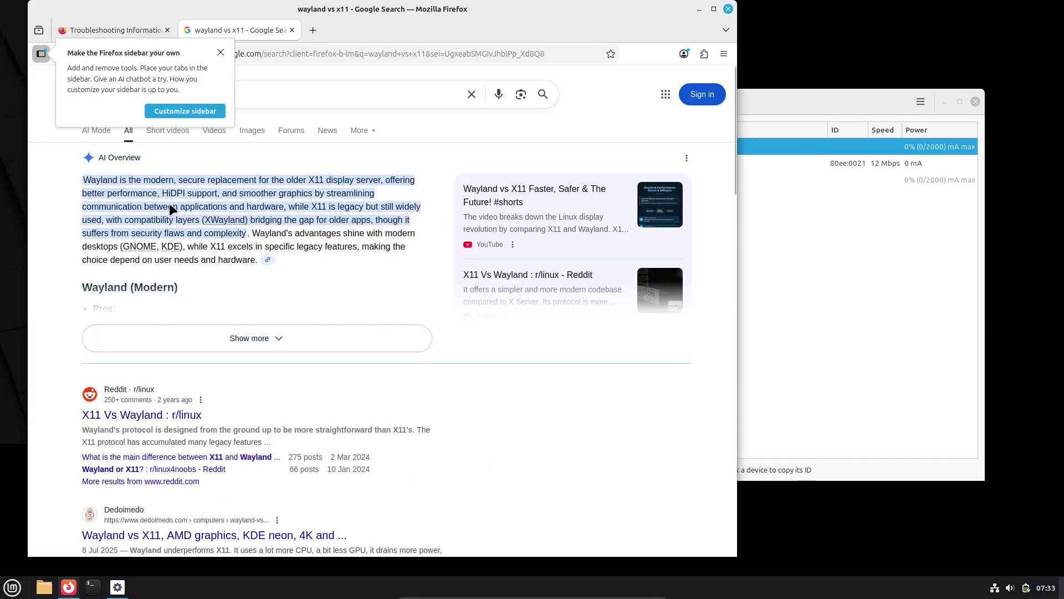
pyautogui.click(220, 52)
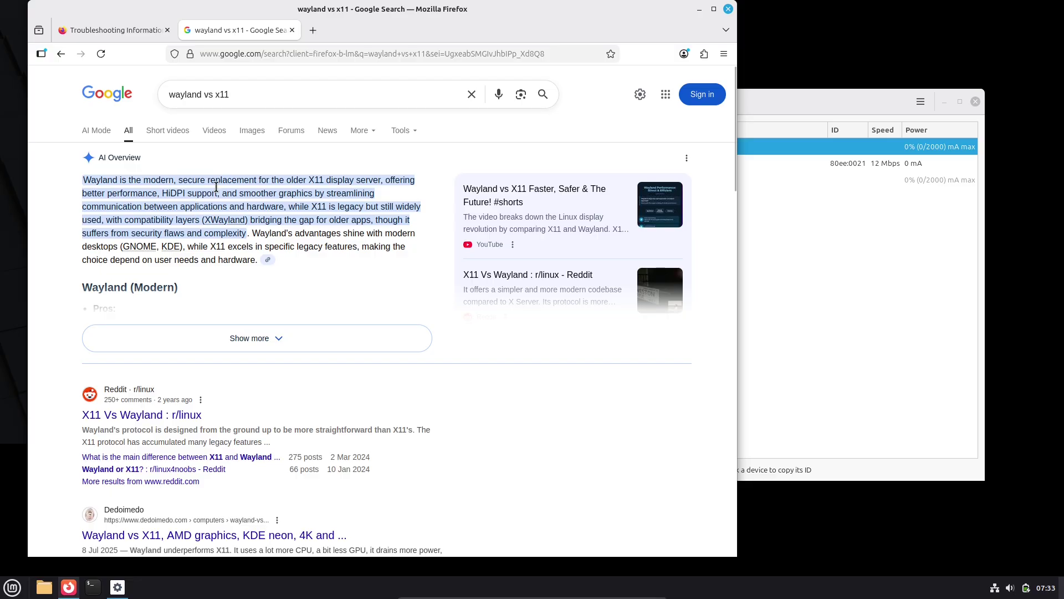
pyautogui.click(266, 339)
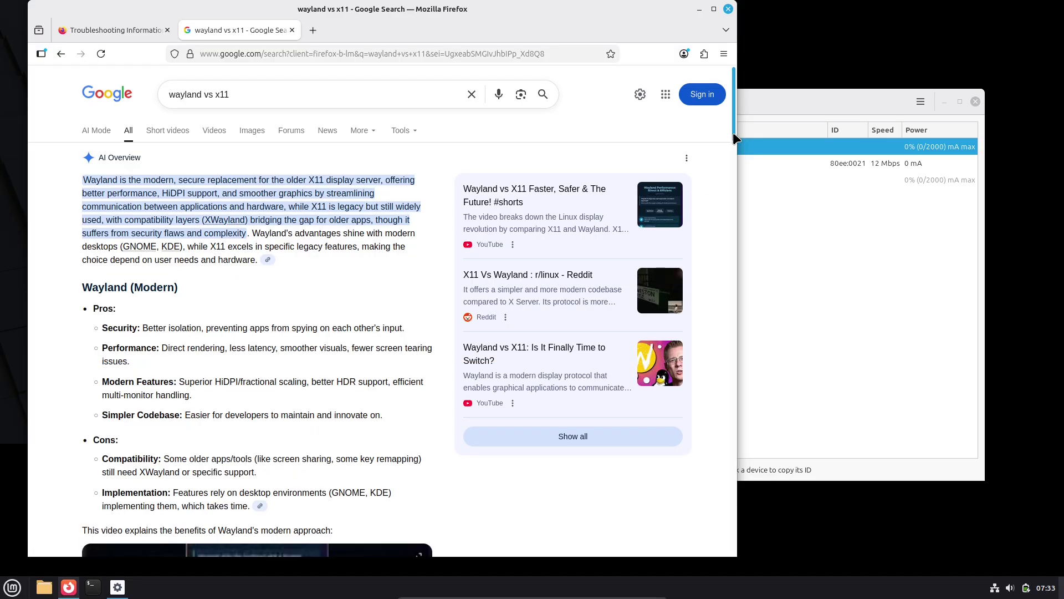
pyautogui.moveTo(733, 133); pyautogui.dragTo(743, 245)
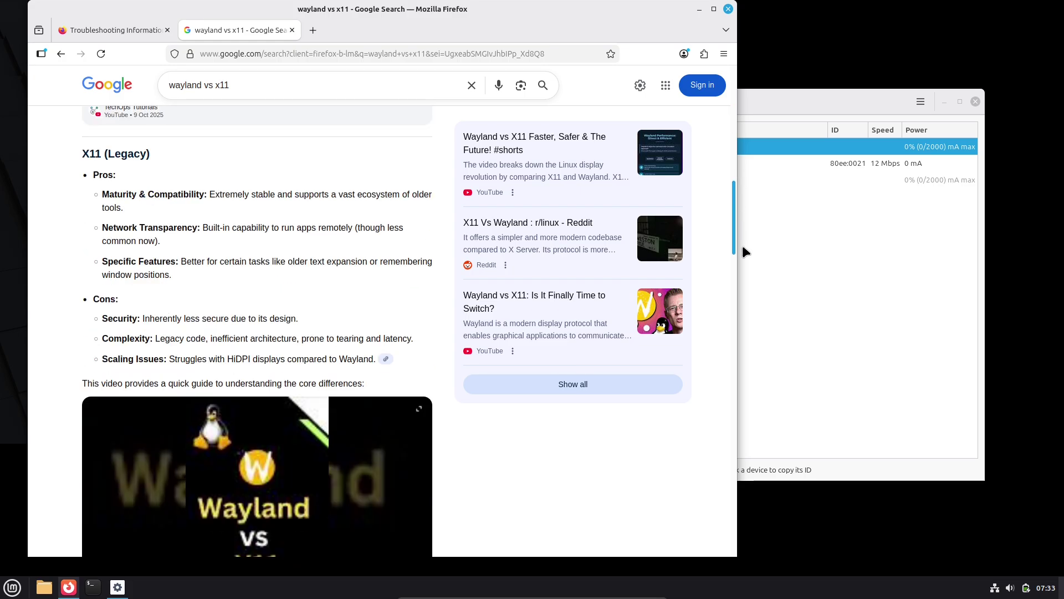
# Close Firefox and view the GPU, PCI, BIOS, System Reports and Crash Reports pages
pyautogui.click(727, 9)
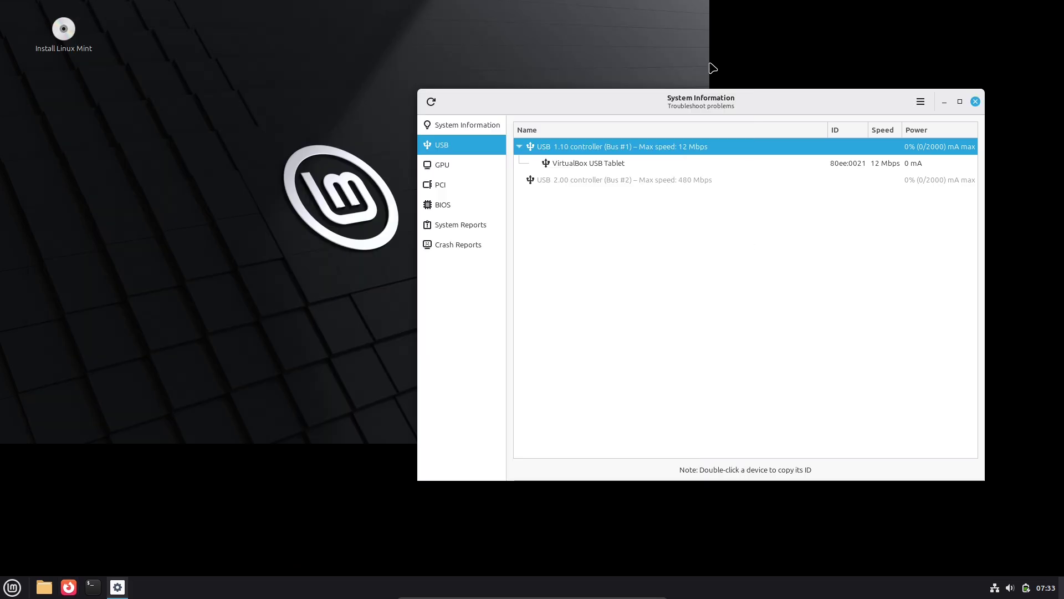
pyautogui.click(470, 165)
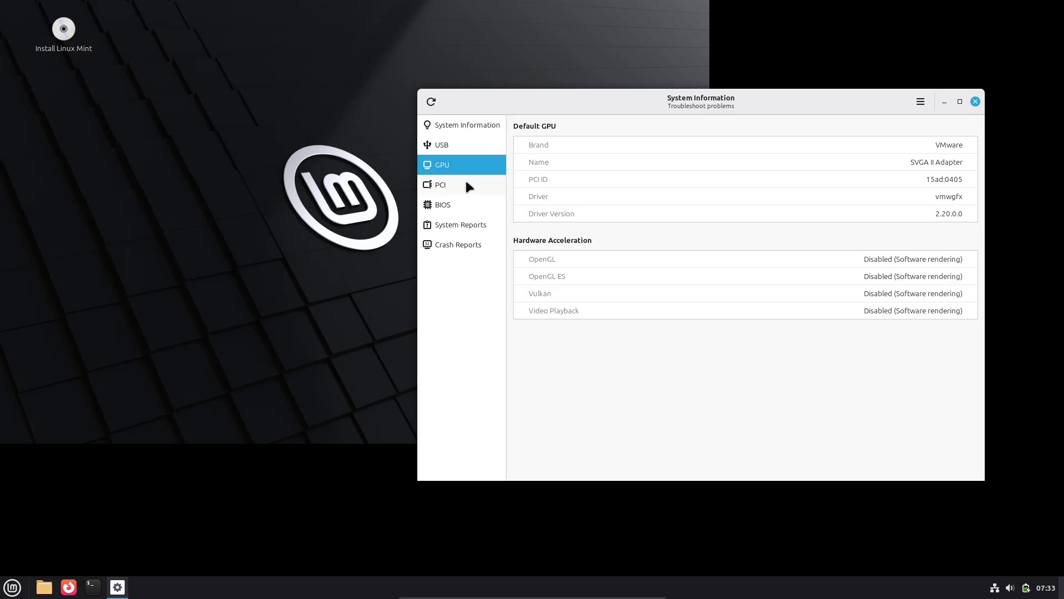
pyautogui.click(464, 184)
pyautogui.click(464, 203)
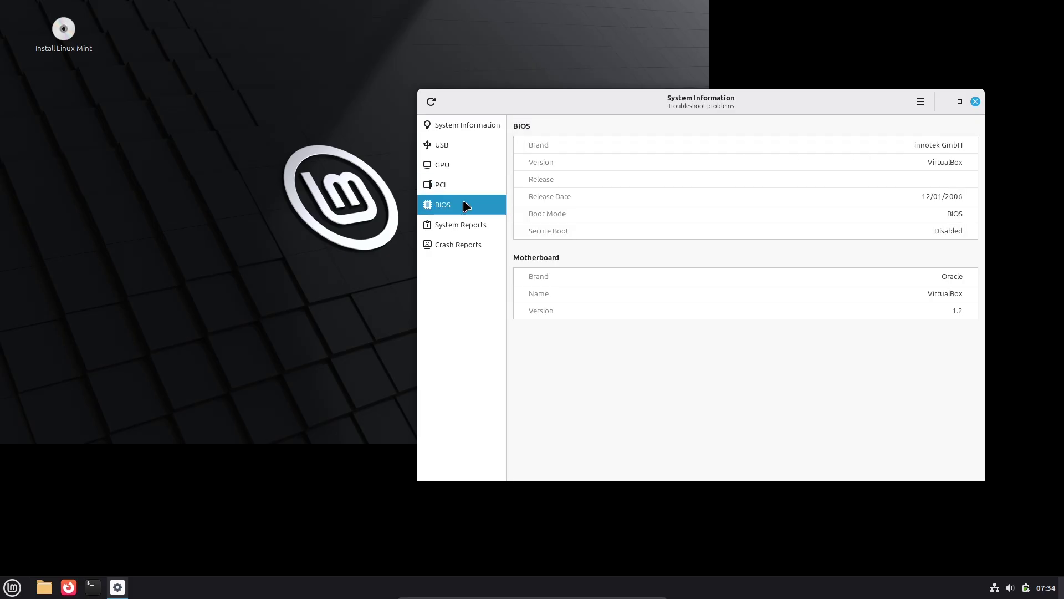
pyautogui.click(463, 225)
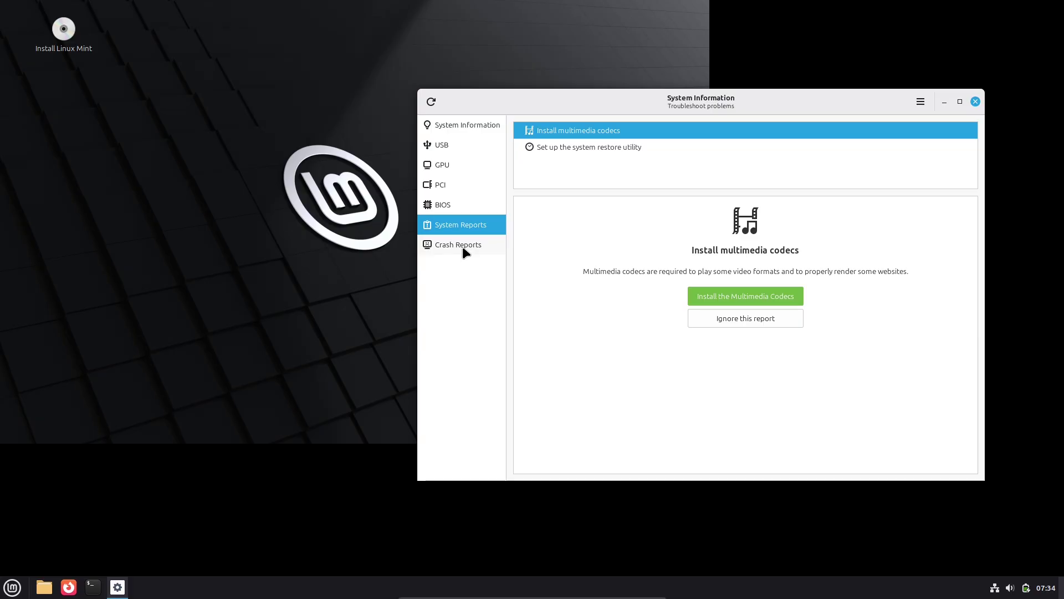
pyautogui.click(462, 245)
# Close System Information, launch a maximized Terminal, and turn on its menubar
pyautogui.click(975, 102)
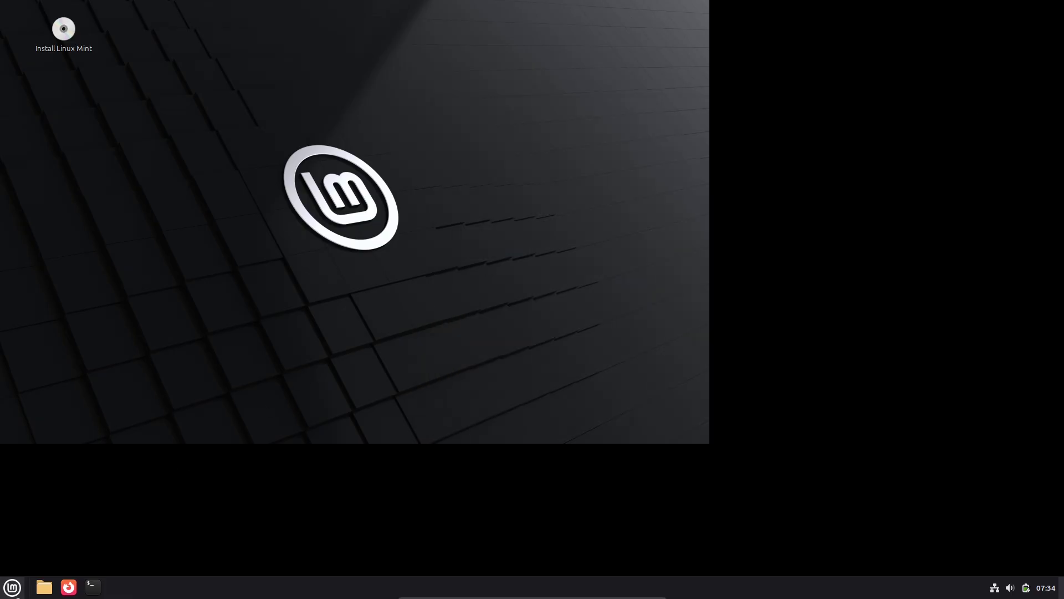
pyautogui.click(12, 587)
pyautogui.click(89, 587)
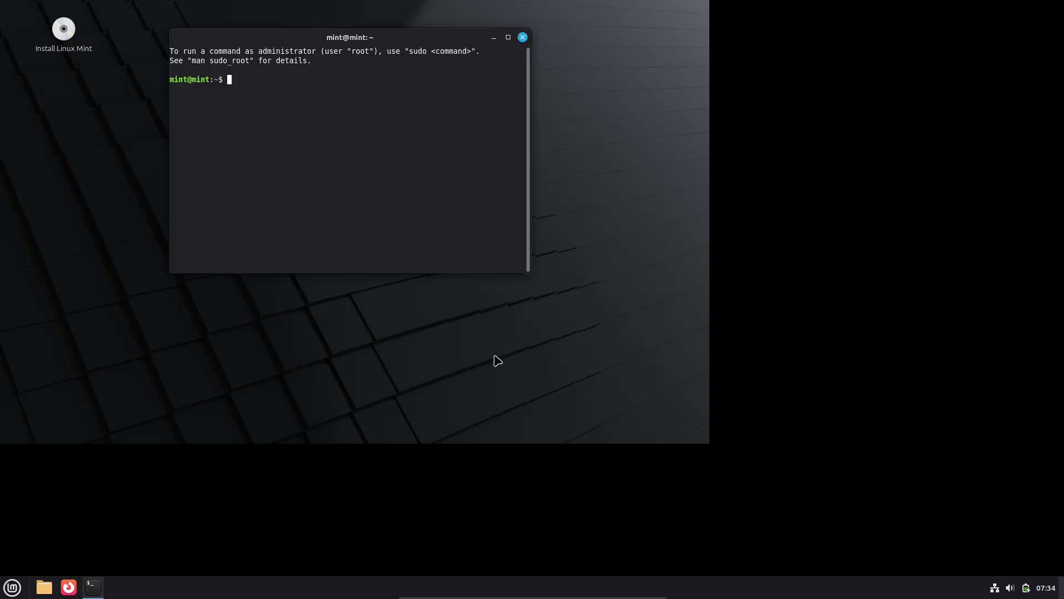
pyautogui.click(508, 37)
pyautogui.rightClick(442, 124)
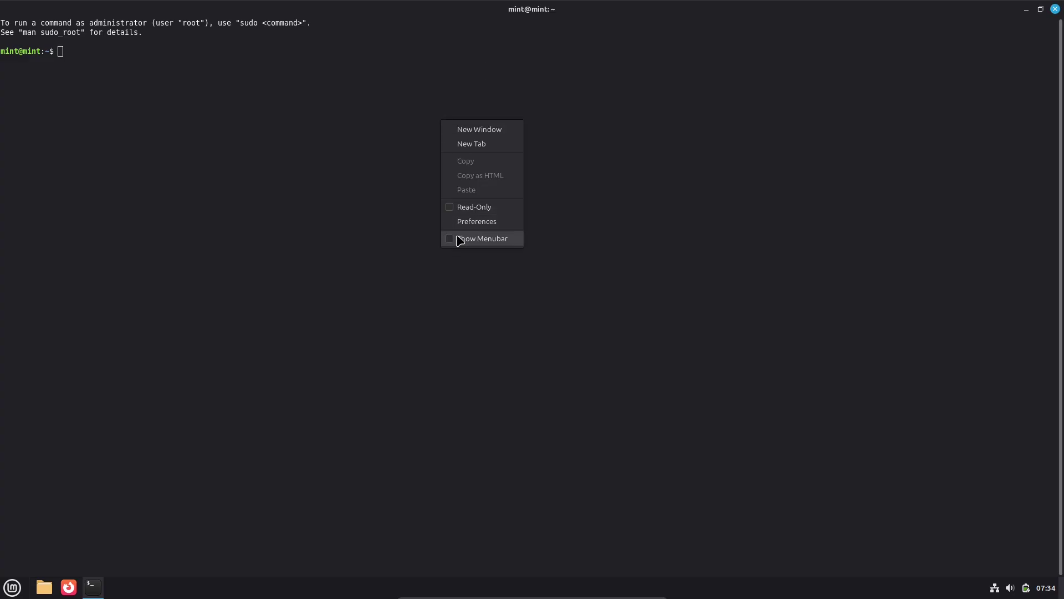
pyautogui.click(456, 239)
# Give the terminal profile a custom Monospace font at size 16
pyautogui.rightClick(446, 221)
pyautogui.click(457, 306)
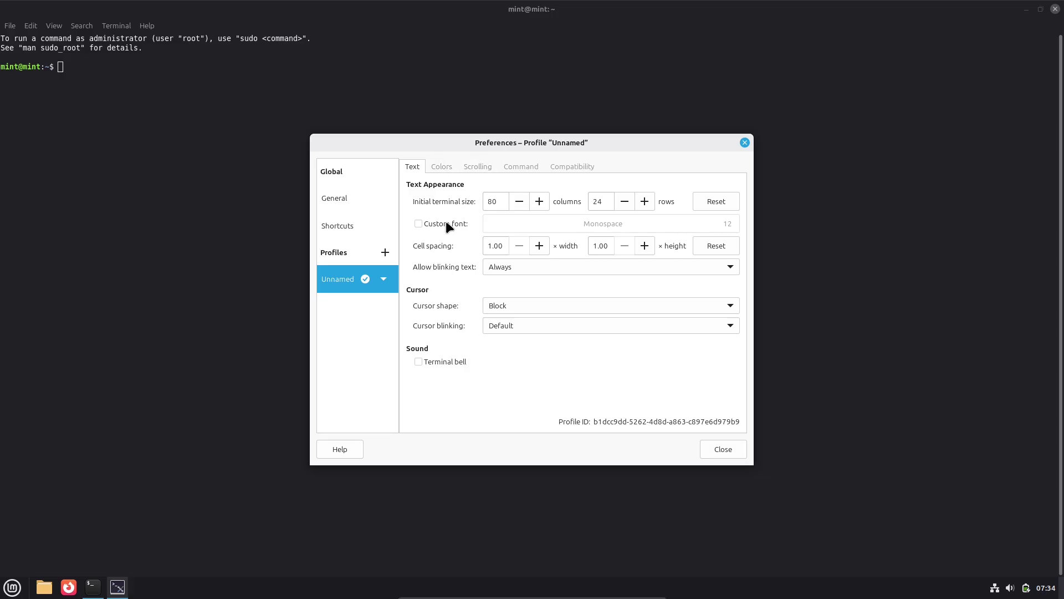
pyautogui.click(446, 221)
pyautogui.click(666, 219)
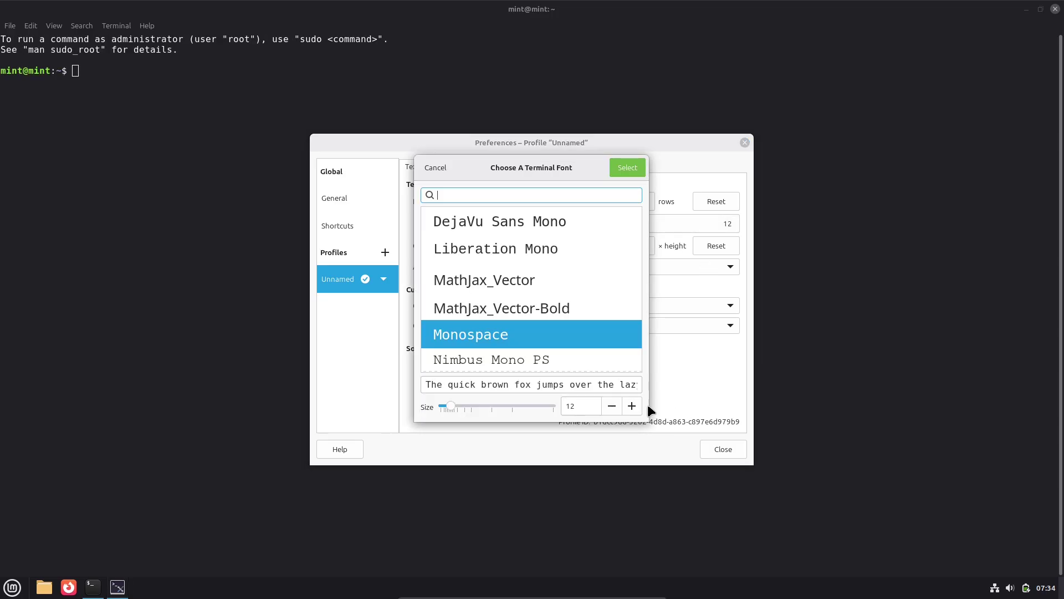
pyautogui.click(631, 406)
pyautogui.click(631, 406)
pyautogui.click(632, 407)
pyautogui.click(631, 407)
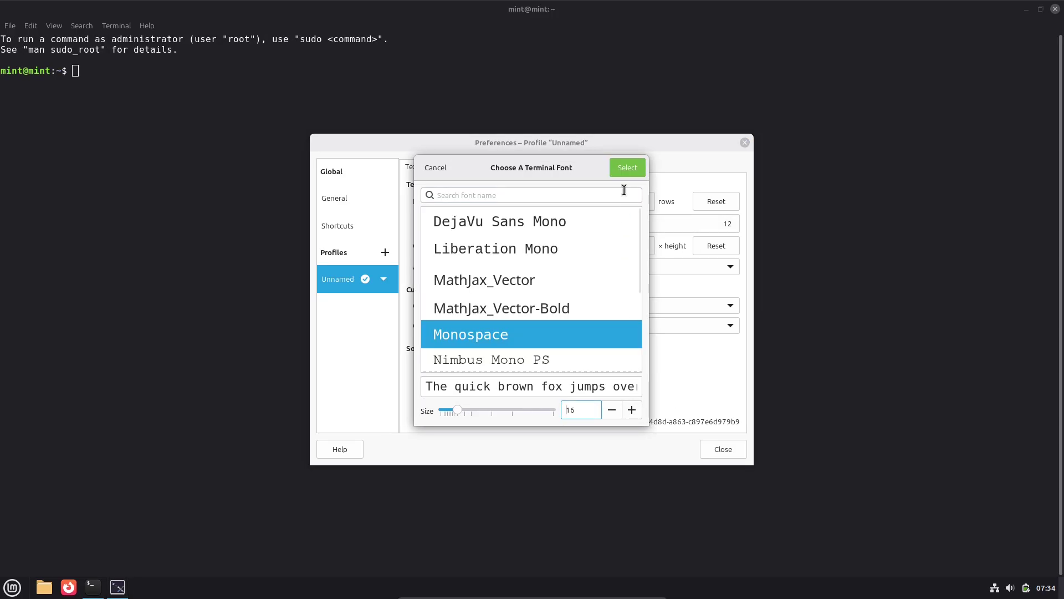
pyautogui.click(628, 167)
# Close the terminal preferences and run neofetch, inxi and inxi -b
pyautogui.click(744, 142)
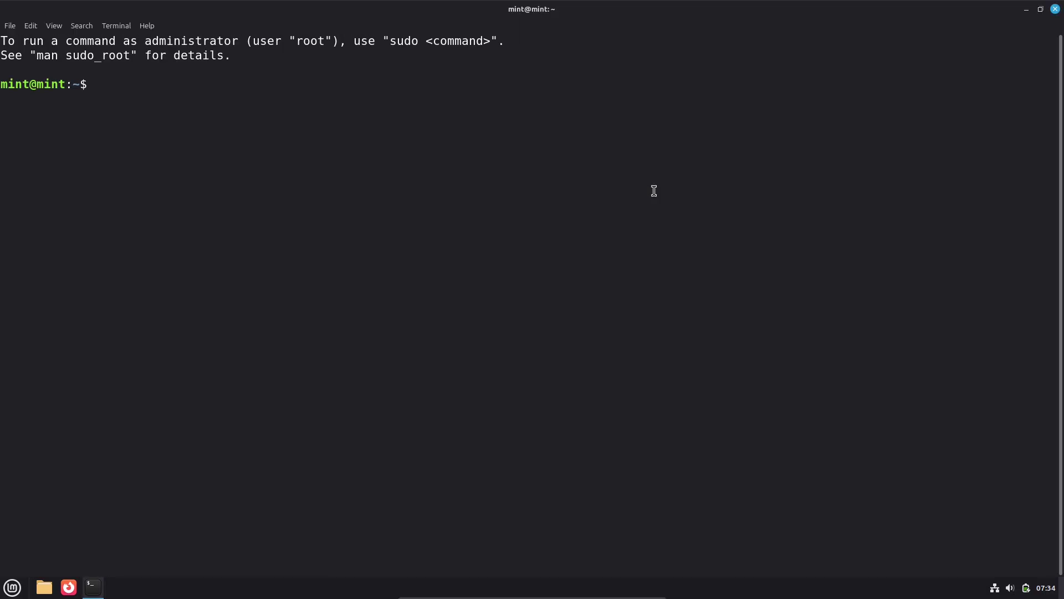
pyautogui.write('neofetch')
pyautogui.press('Return')
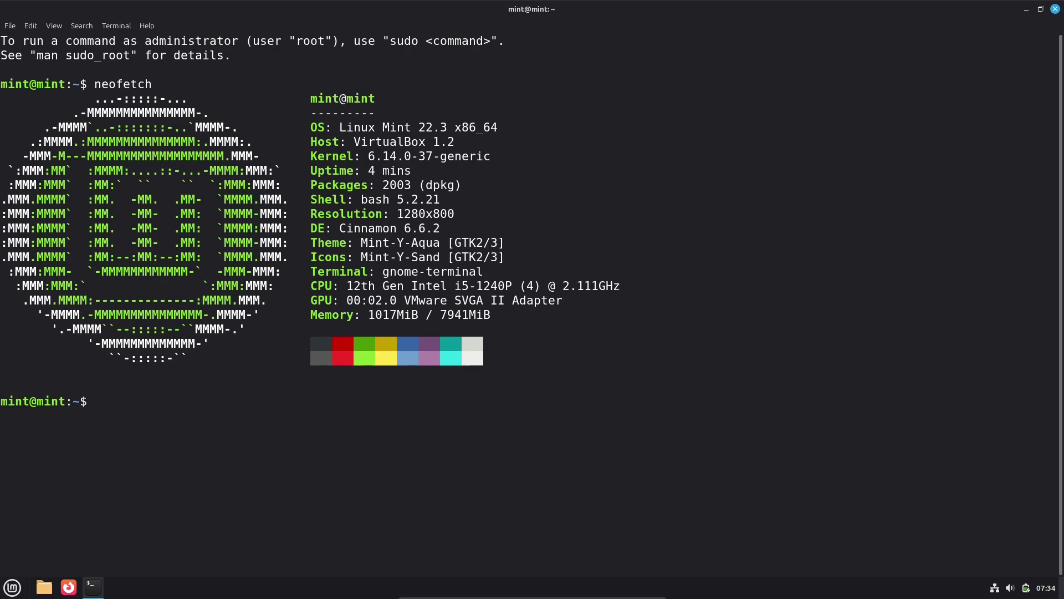
pyautogui.write('inxi')
pyautogui.press('Return')
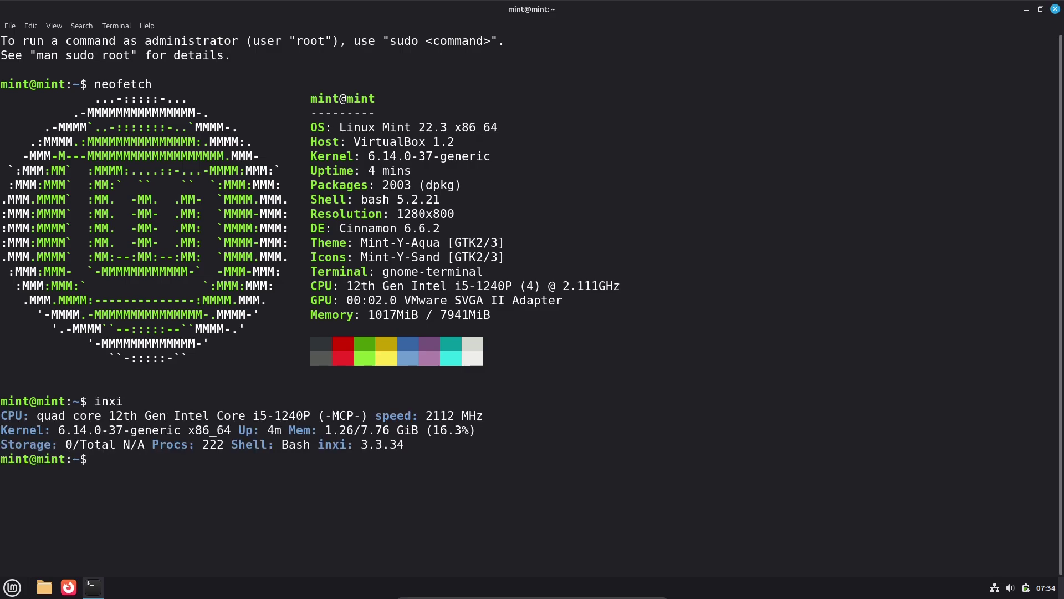
pyautogui.write('inxi -b')
pyautogui.press('Return')
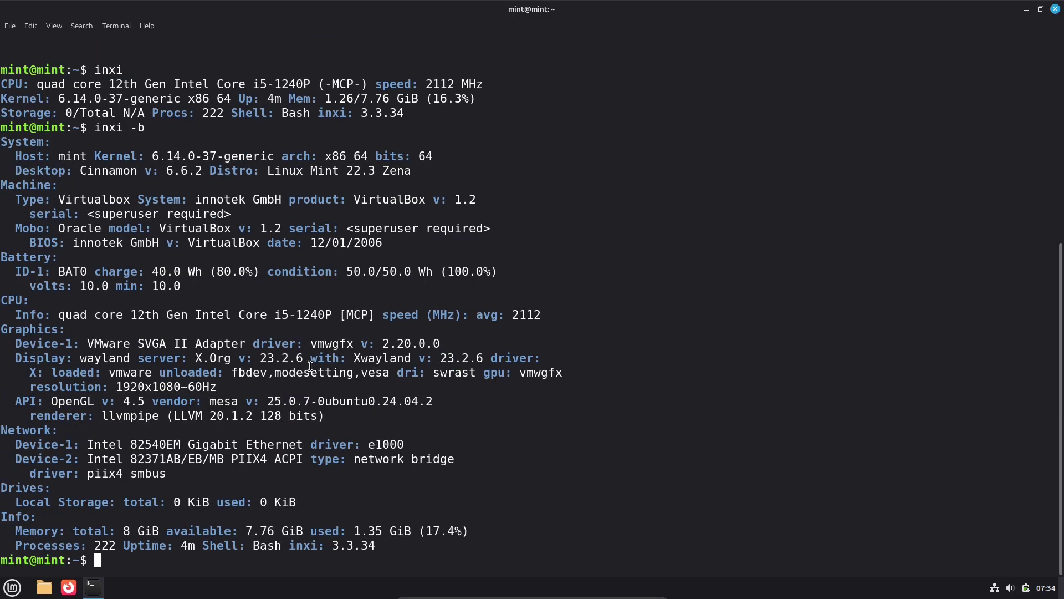
# Select the Xwayland part of the Display line, then run the mistyped command 'inxii F'
pyautogui.moveTo(310, 359); pyautogui.dragTo(541, 361)
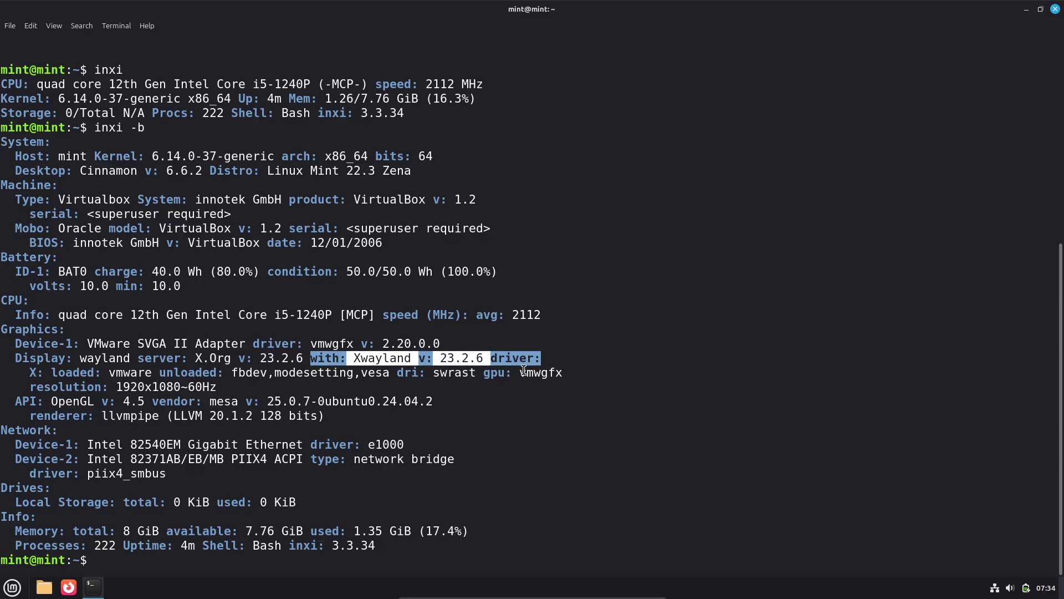
pyautogui.moveTo(16, 360); pyautogui.dragTo(484, 362)
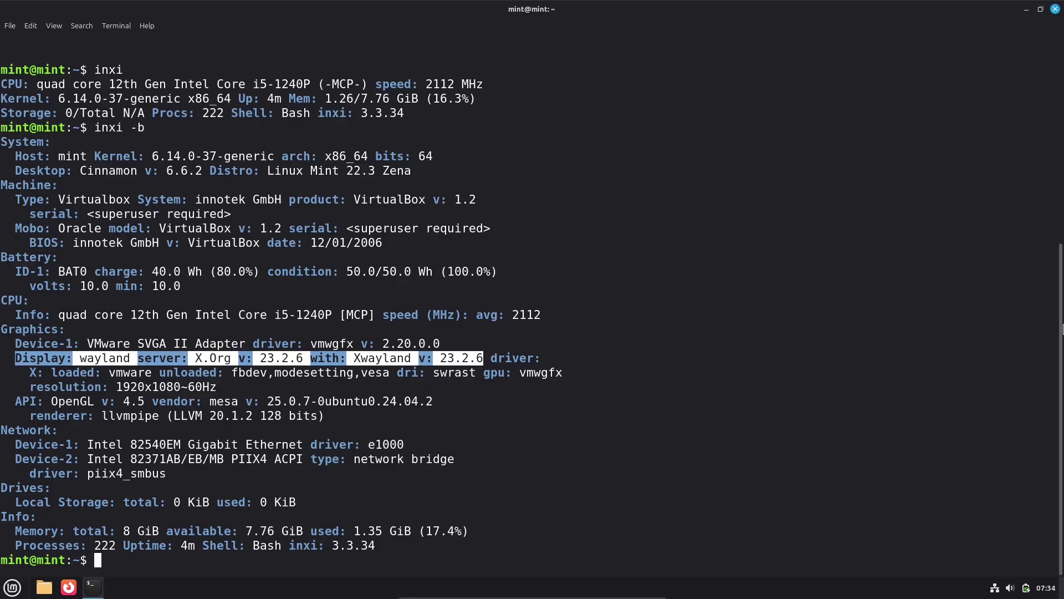
pyautogui.click(155, 560)
pyautogui.write('inxii F')
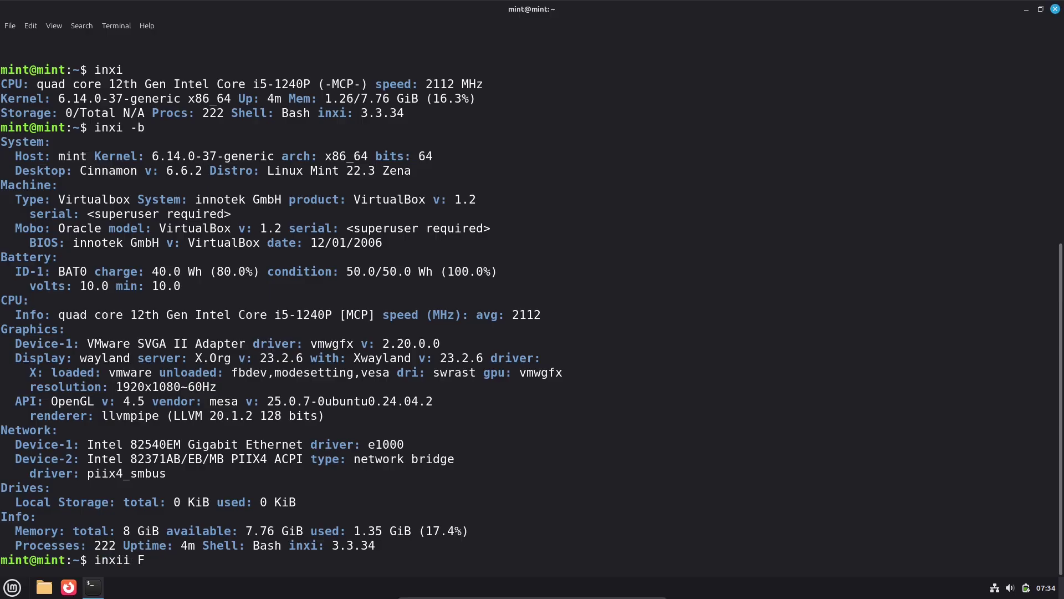
pyautogui.press('Return')
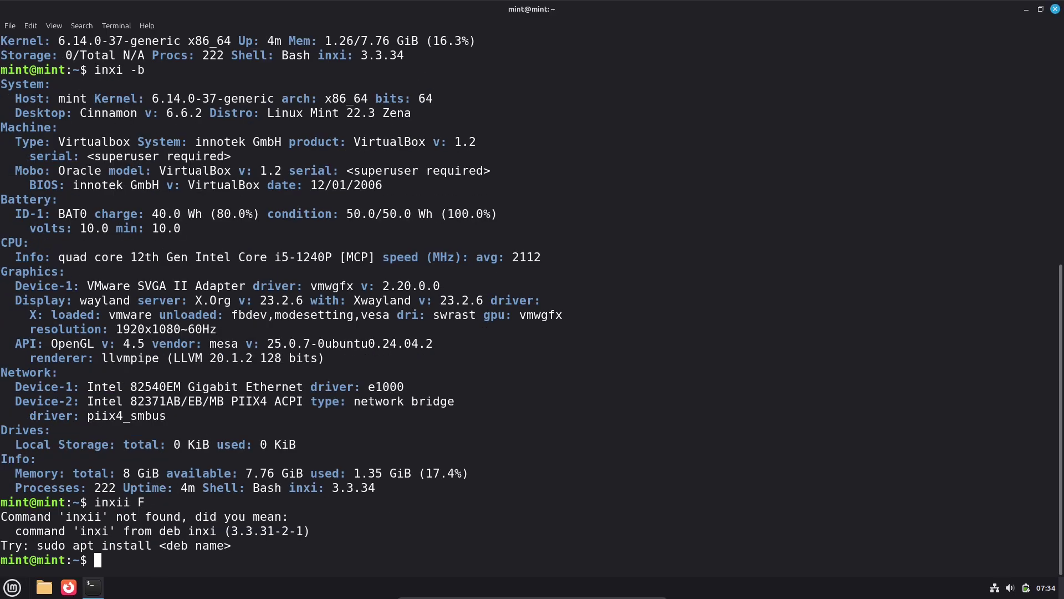
# Run inxi -F and inxi -G, then exit the terminal
pyautogui.write('inxi -F')
pyautogui.press('Return')
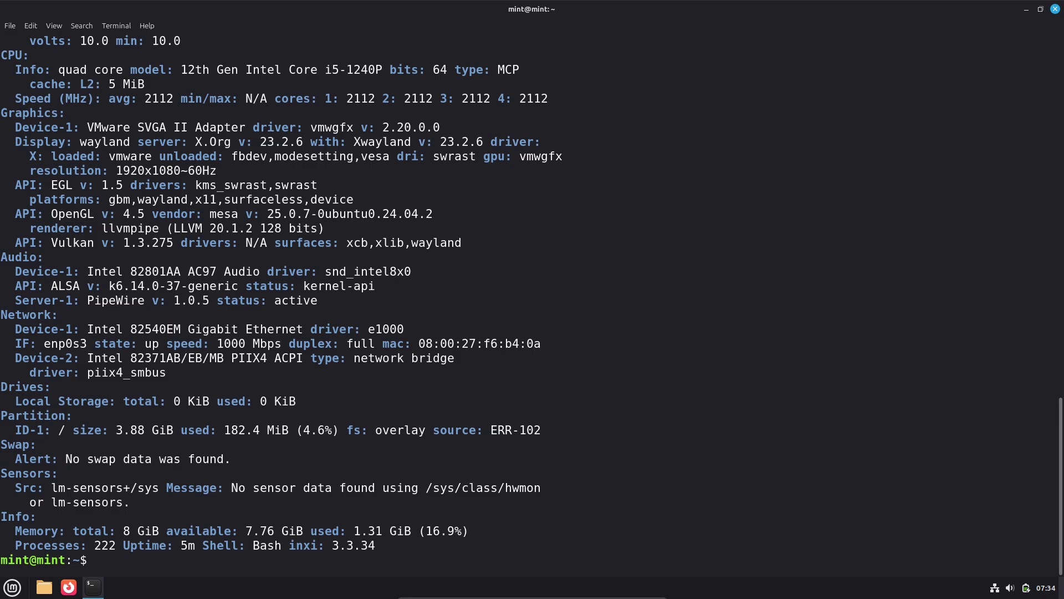
pyautogui.write('inxi -G')
pyautogui.press('Return')
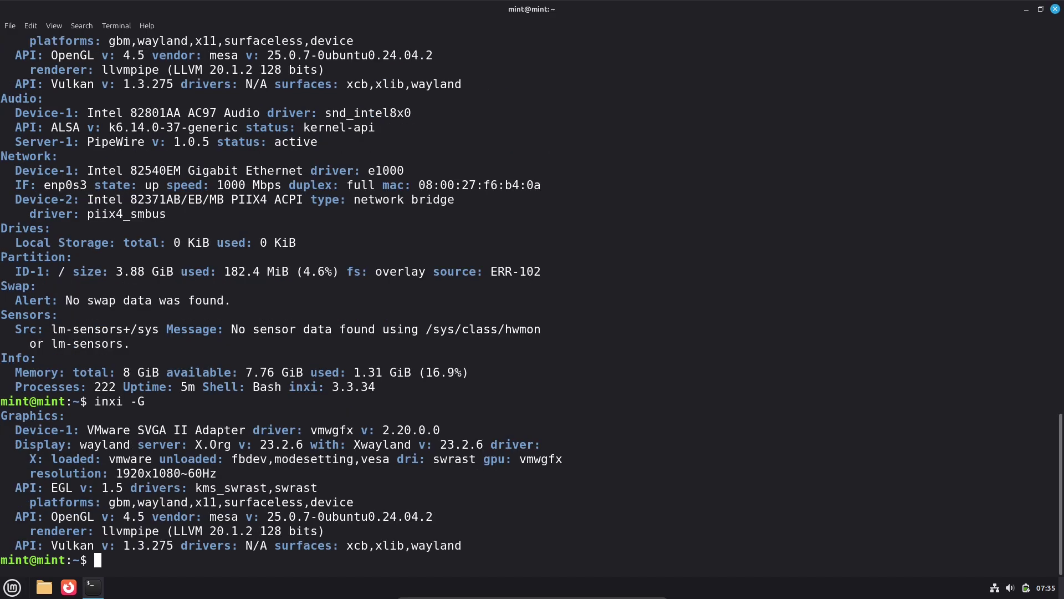
pyautogui.write('exit')
pyautogui.press('Return')
# Enlarge the application menu by dragging its corner and browse its categories
pyautogui.click(14, 587)
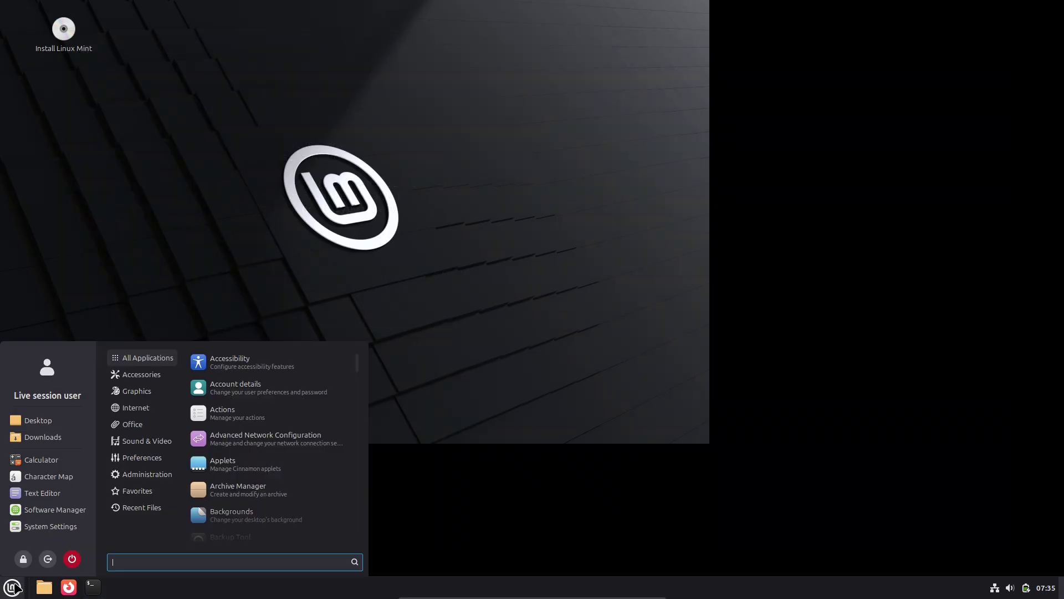
pyautogui.moveTo(139, 407)
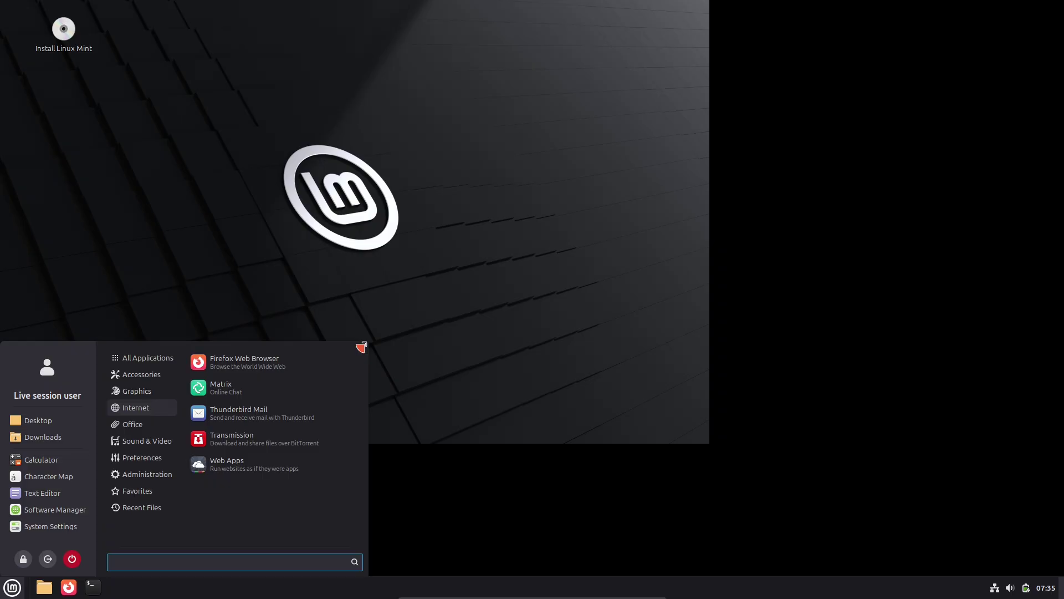
pyautogui.moveTo(360, 346); pyautogui.dragTo(566, 70)
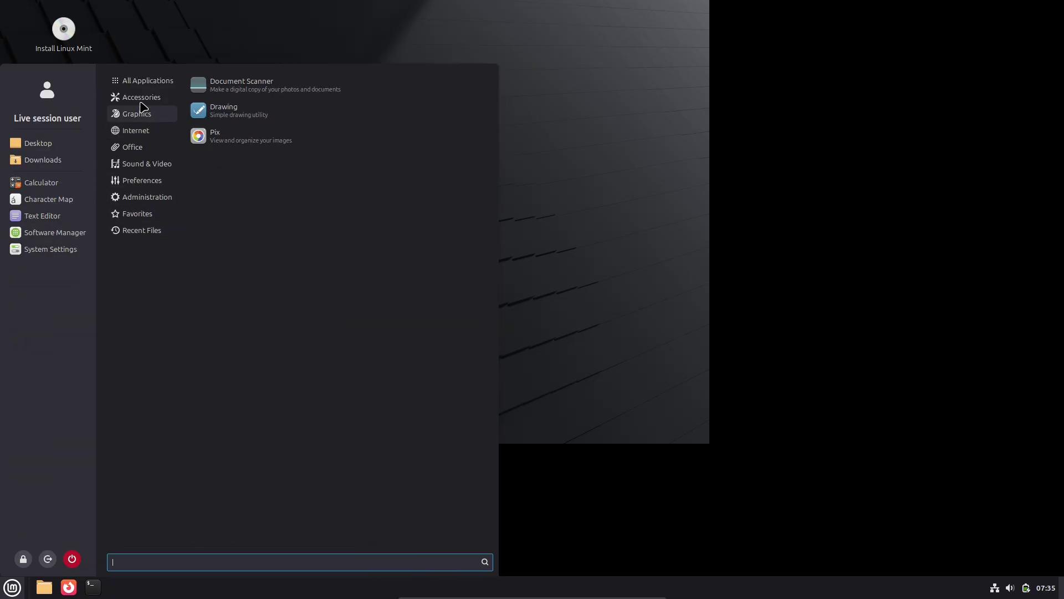
pyautogui.moveTo(143, 97)
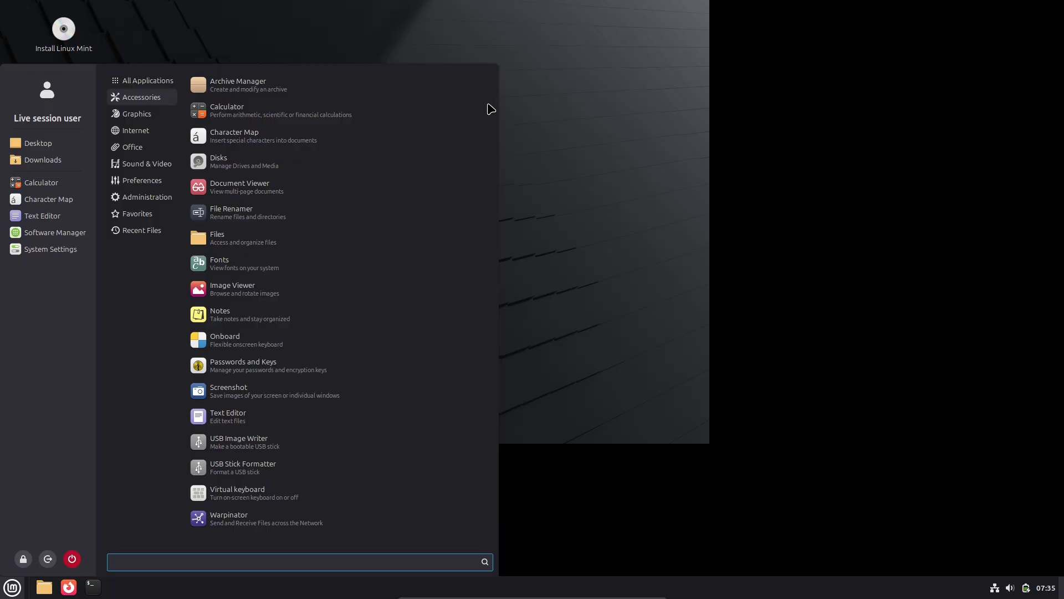
pyautogui.moveTo(158, 220)
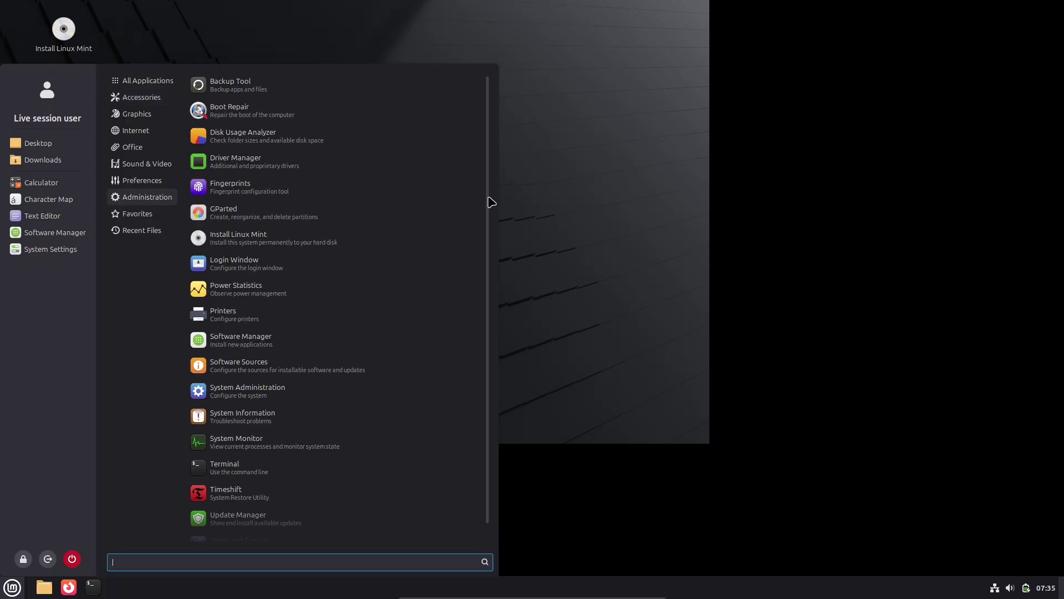
pyautogui.scroll(-1, 489, 242)
pyautogui.scroll(1, 490, 222)
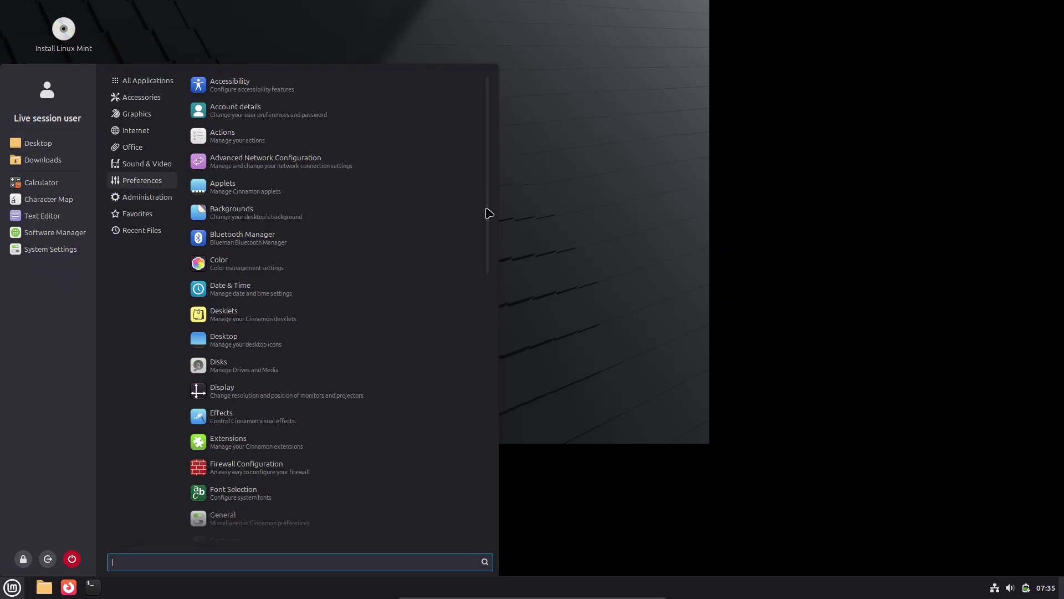
pyautogui.moveTo(486, 211)
pyautogui.mouseDown()
pyautogui.moveTo(488, 499)
pyautogui.moveTo(502, 205)
pyautogui.mouseUp()
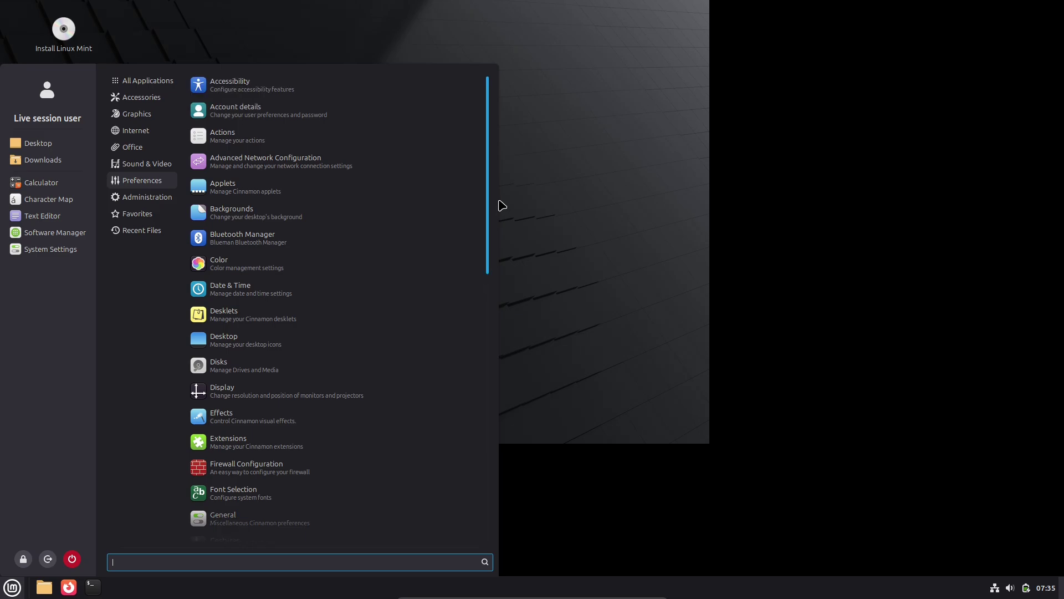
pyautogui.moveTo(151, 168)
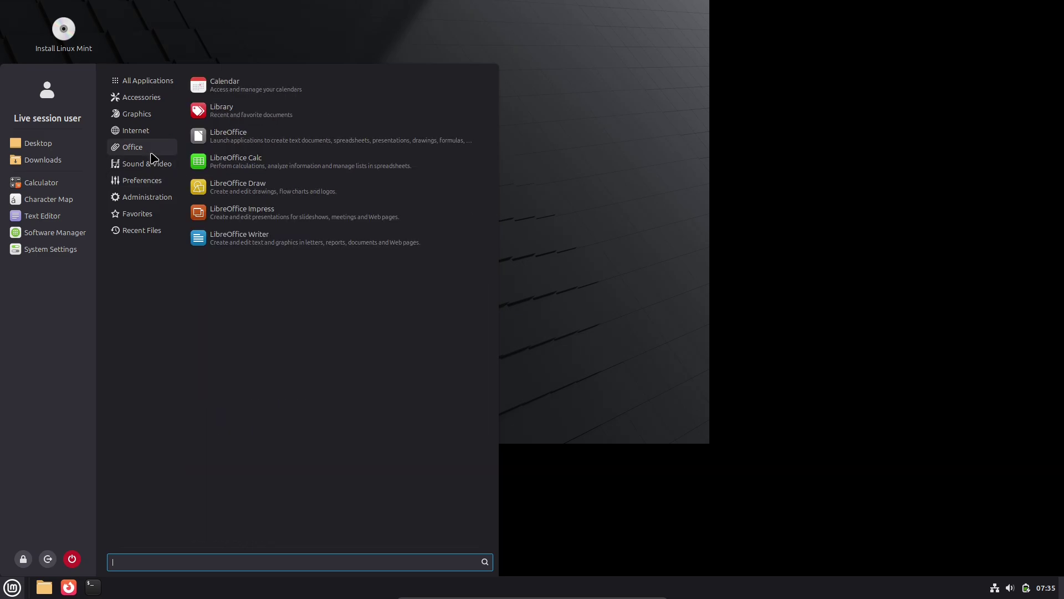
pyautogui.moveTo(150, 135)
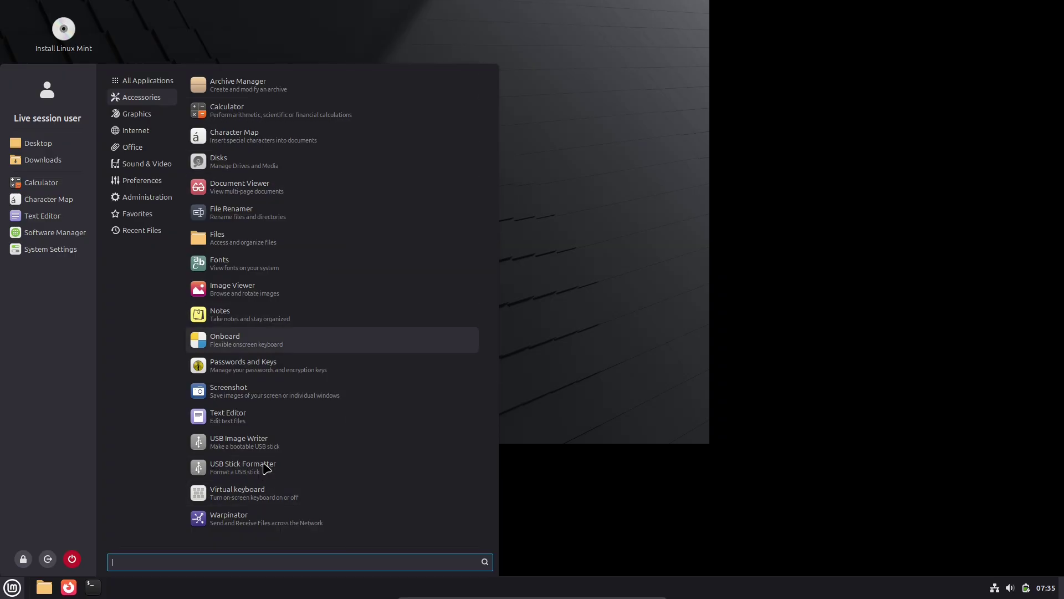
# Search the menu for 'settl' and launch System Settings
pyautogui.click(601, 534)
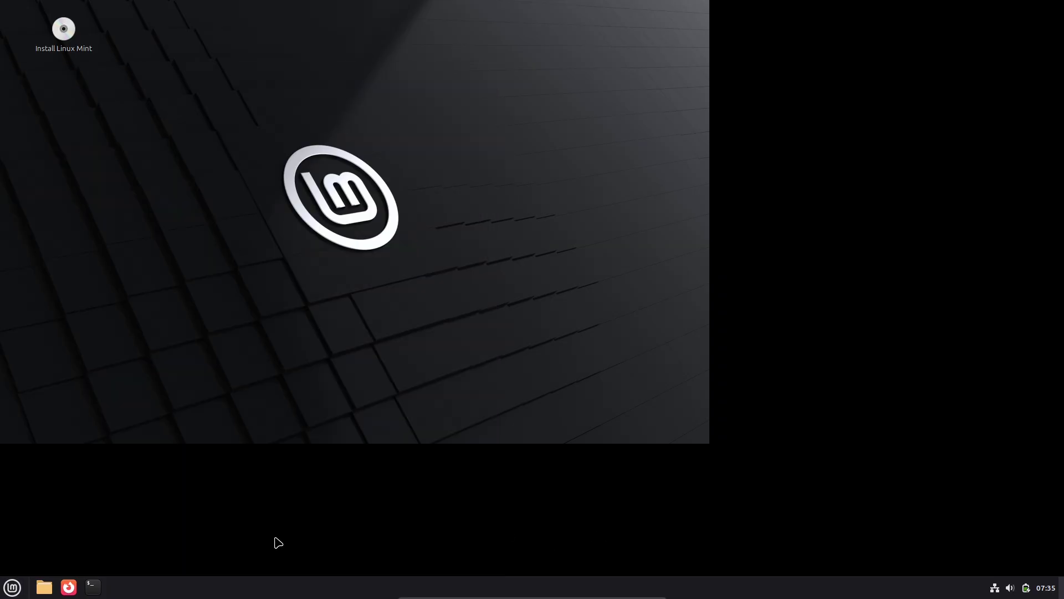
pyautogui.click(14, 588)
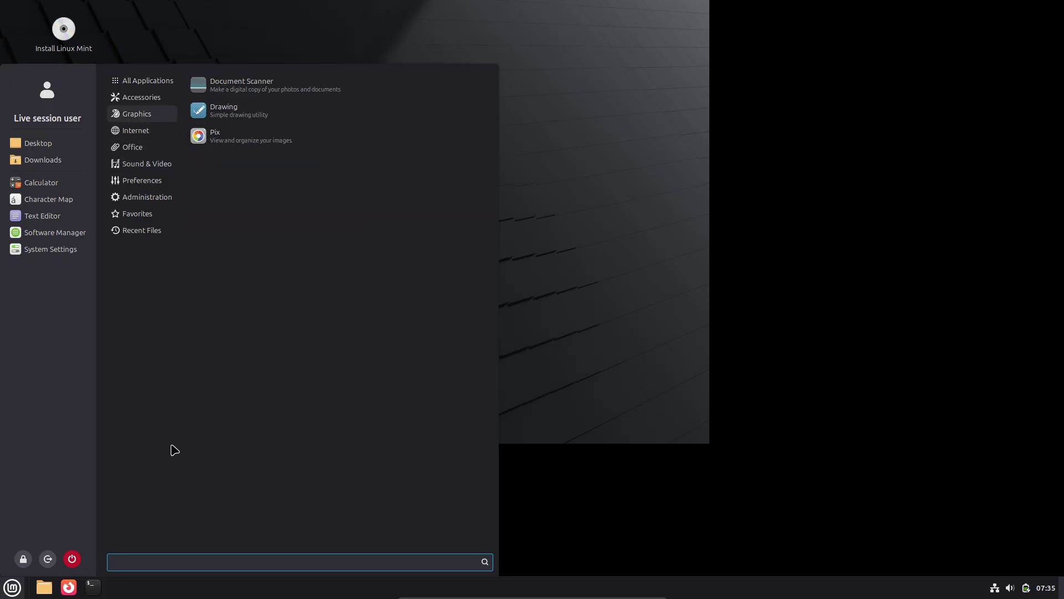
pyautogui.write('settl')
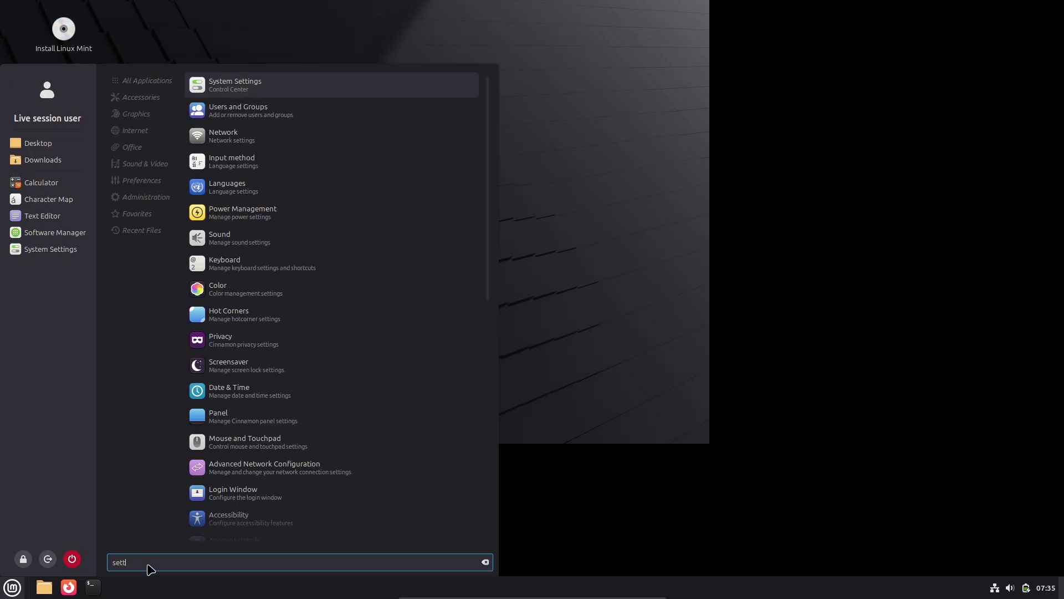
pyautogui.click(254, 95)
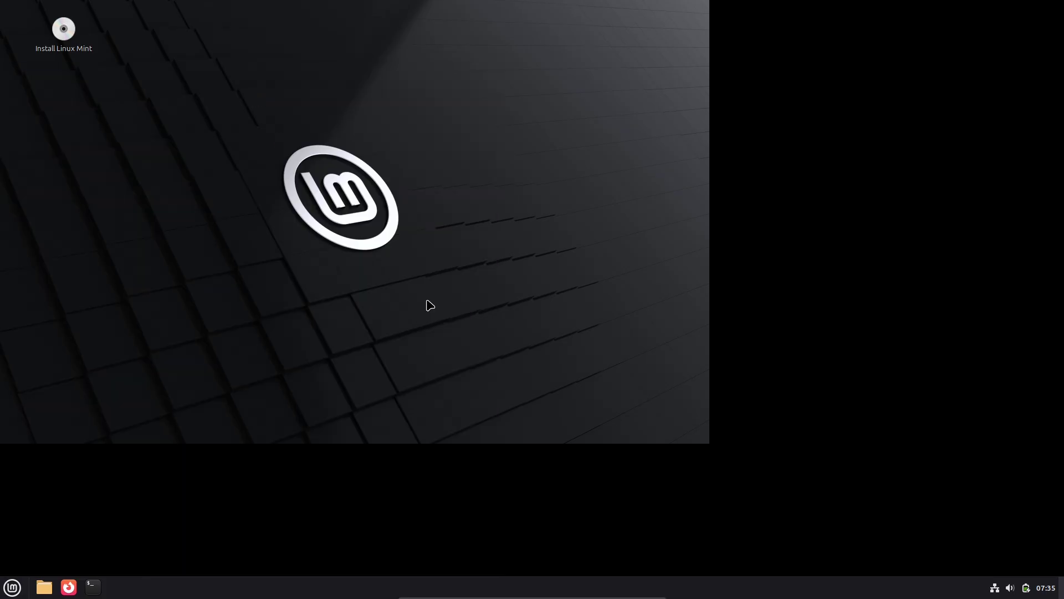
# Open the desktop background settings, try the green Mint wallpaper, then apply Confetti from Wallpapers
pyautogui.rightClick(726, 145)
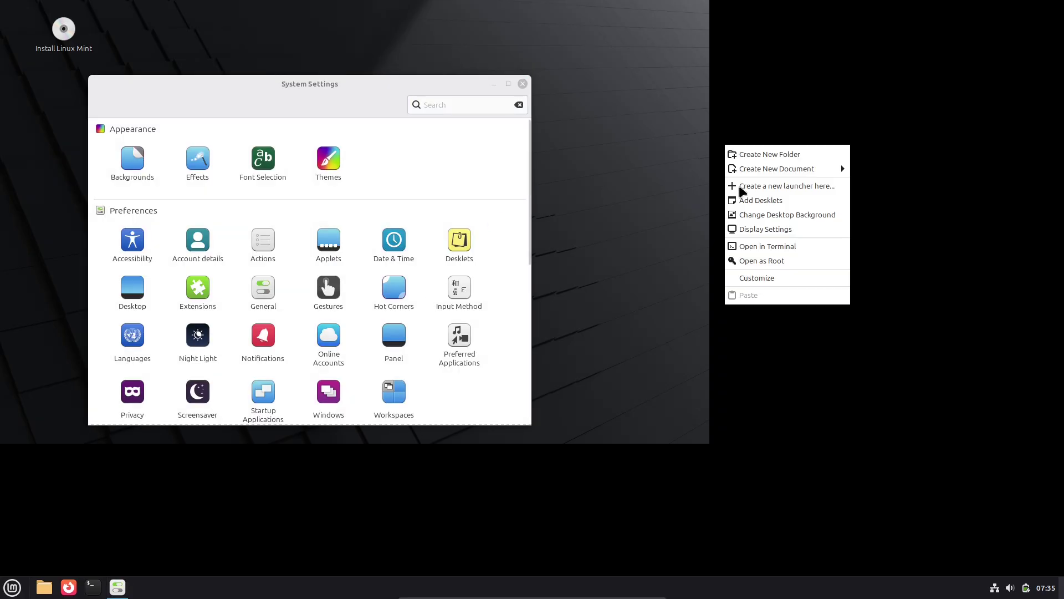
pyautogui.click(767, 215)
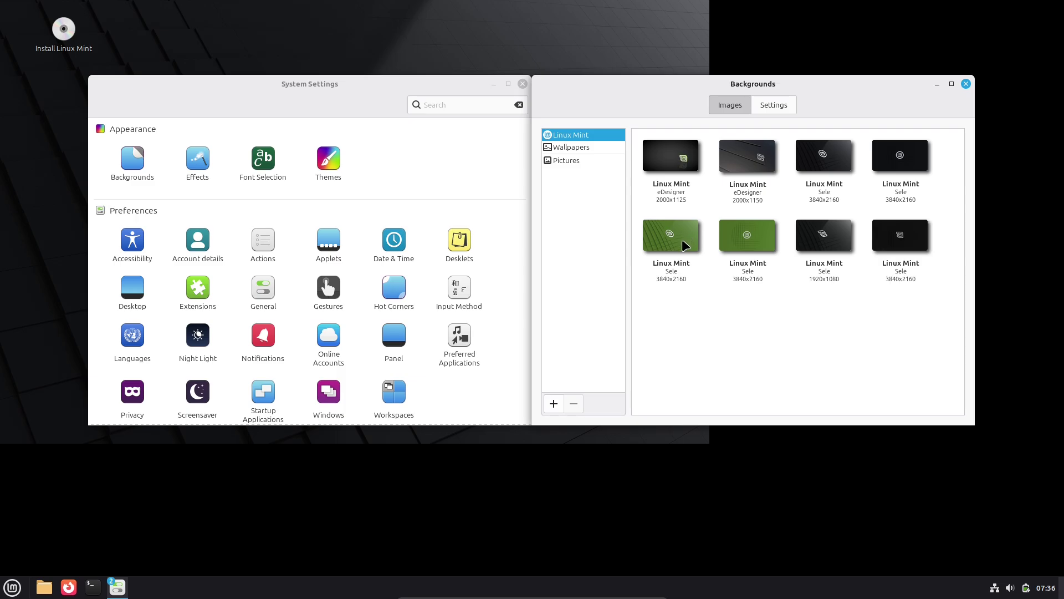
pyautogui.click(683, 241)
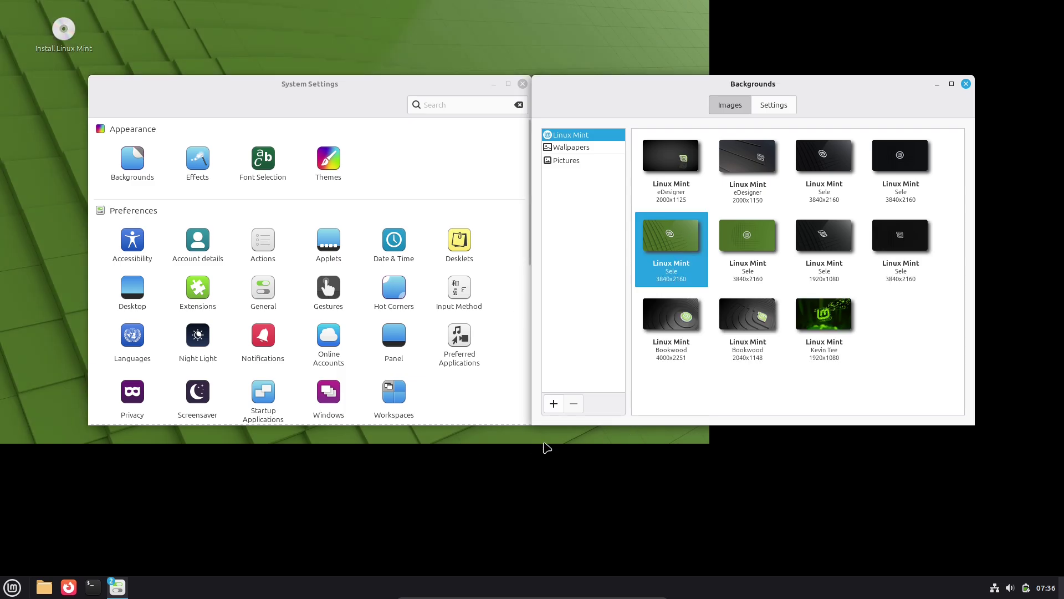
pyautogui.click(597, 147)
pyautogui.click(746, 174)
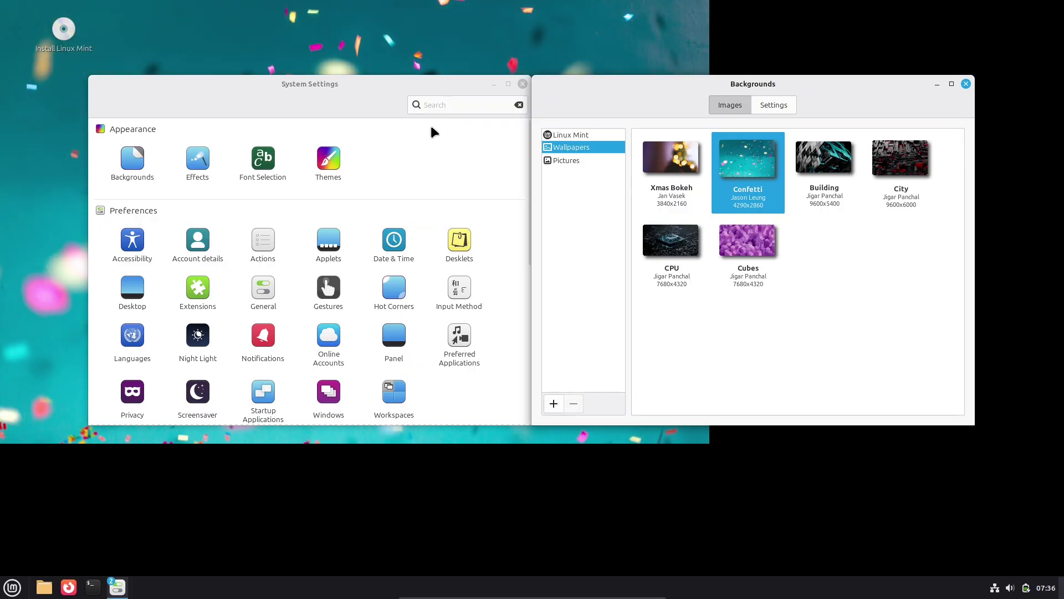
# Rearrange the System Settings window up and left over the Backgrounds window
pyautogui.moveTo(480, 152); pyautogui.dragTo(923, 272)
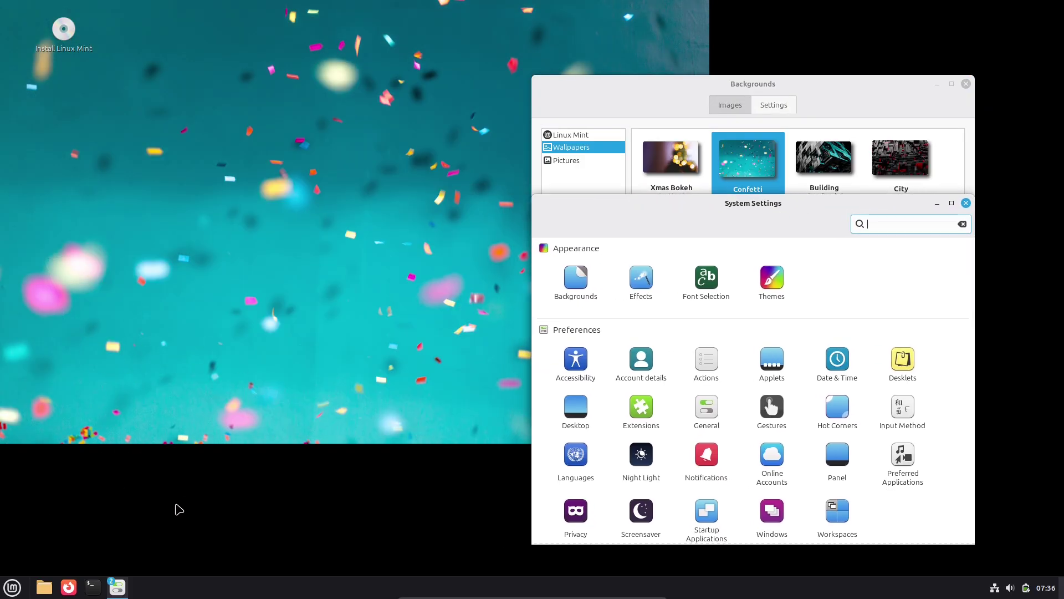
pyautogui.moveTo(763, 203); pyautogui.dragTo(402, 116)
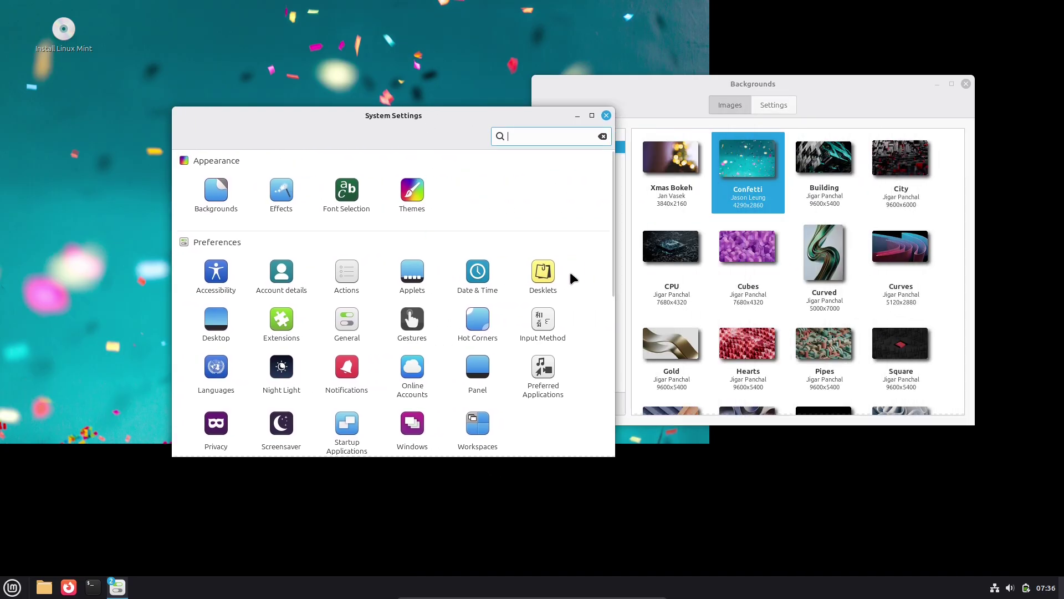
pyautogui.moveTo(609, 250); pyautogui.dragTo(599, 206)
# Leave the Effects page for the settings overview and move the Backgrounds window further right
pyautogui.click(282, 194)
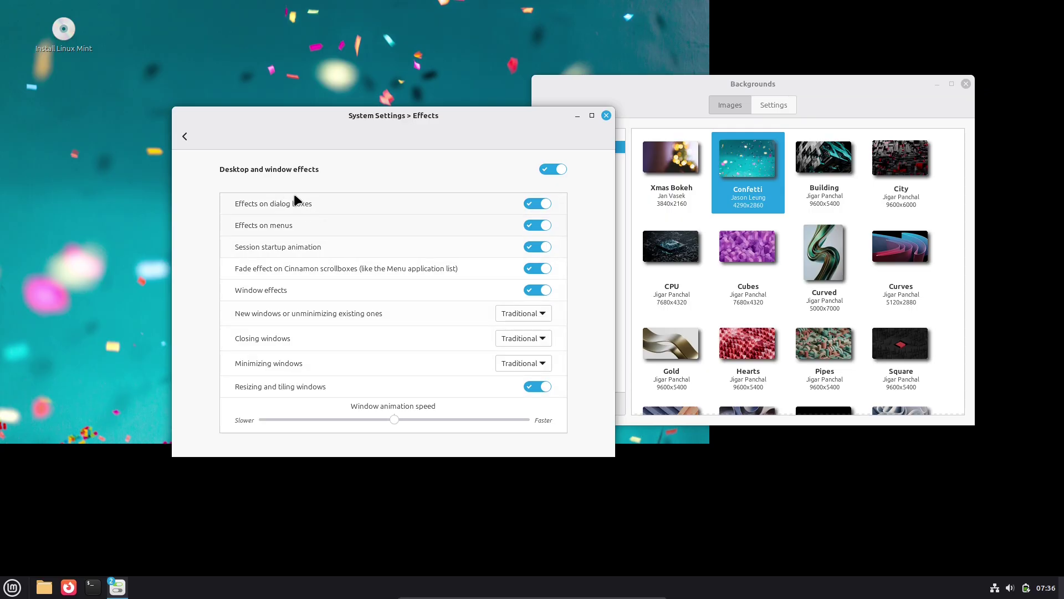
pyautogui.click(190, 137)
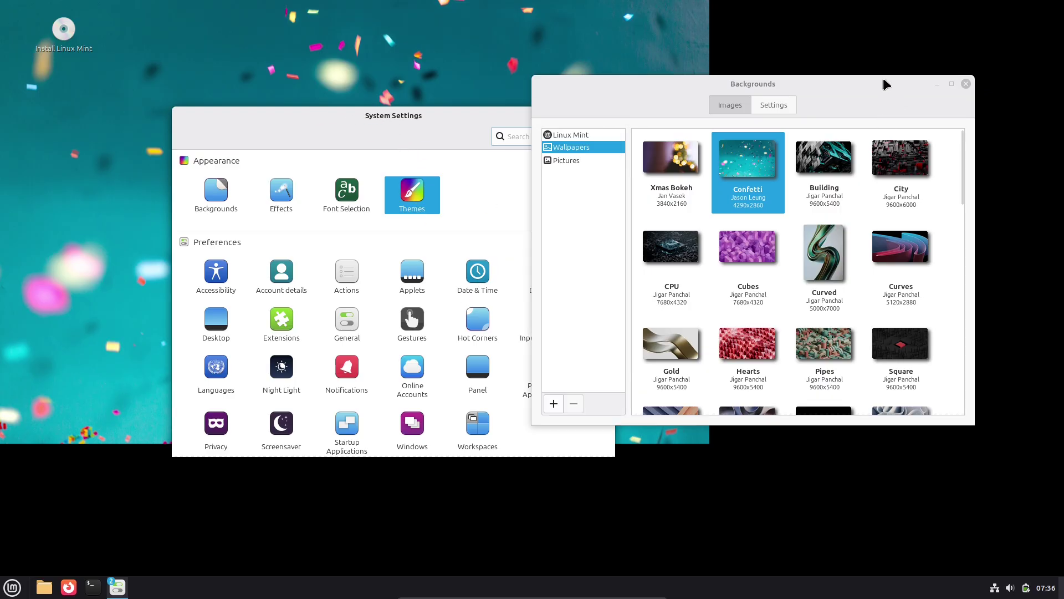
pyautogui.moveTo(826, 89); pyautogui.dragTo(917, 101)
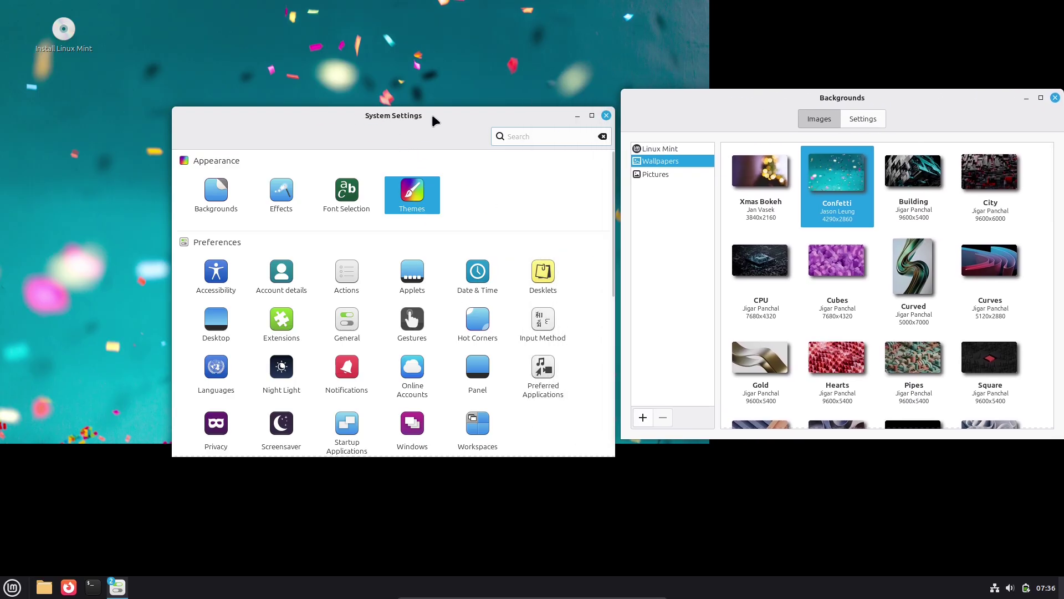
pyautogui.click(433, 120)
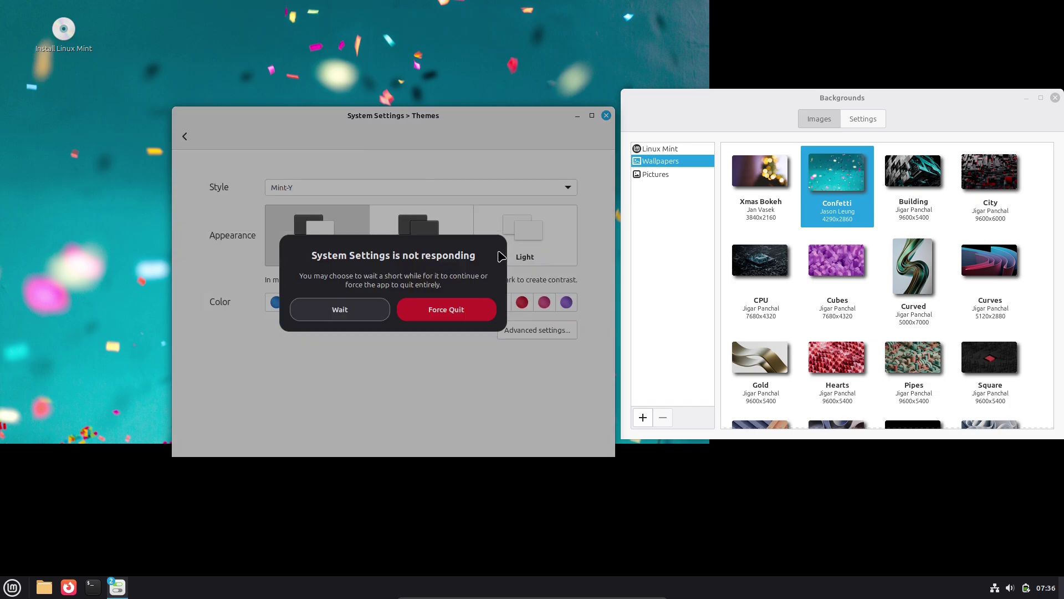
pyautogui.click(354, 311)
# Open the Add/Remove list of downloadable themes and make Cubes the desktop wallpaper
pyautogui.moveTo(410, 106); pyautogui.dragTo(325, 80)
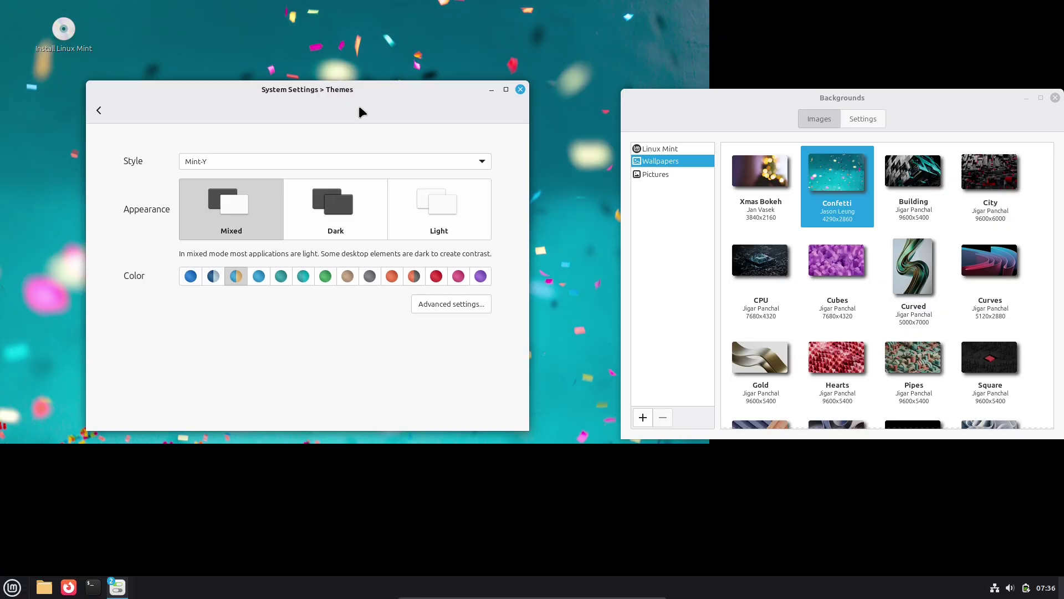
pyautogui.click(450, 302)
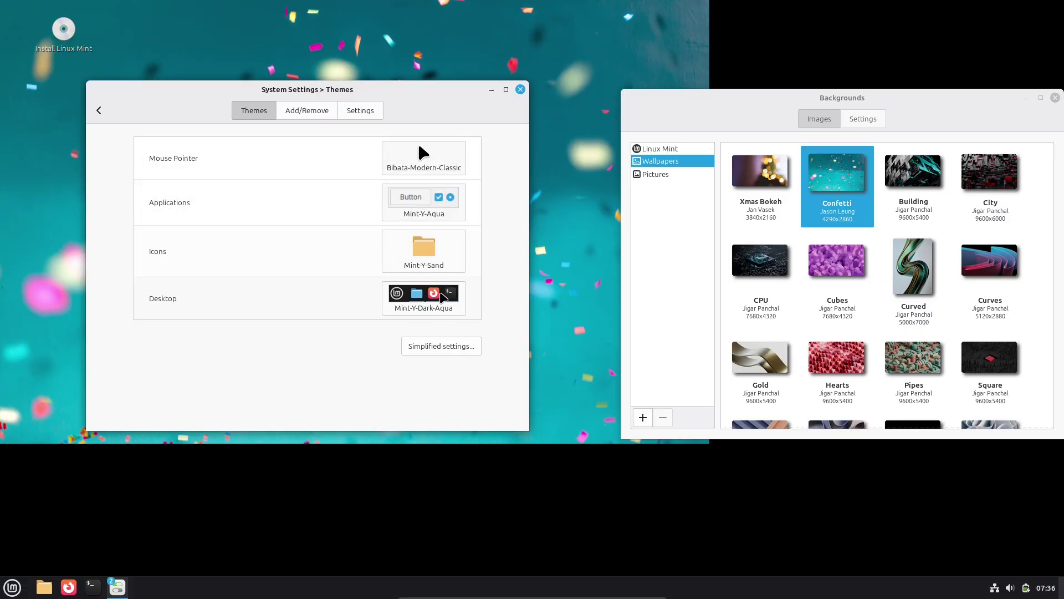
pyautogui.click(349, 112)
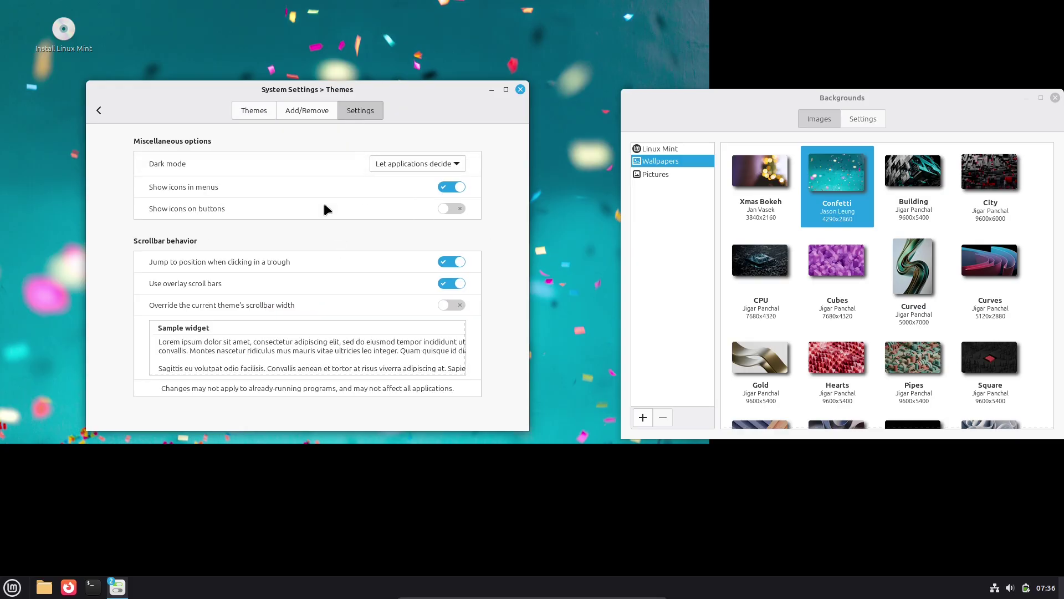
pyautogui.click(307, 115)
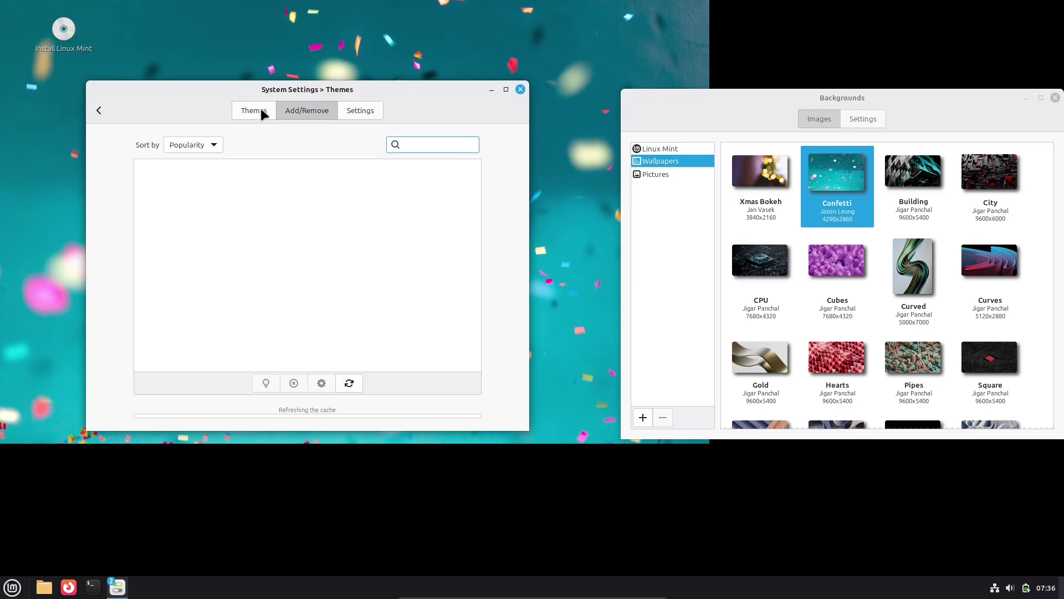
pyautogui.click(838, 277)
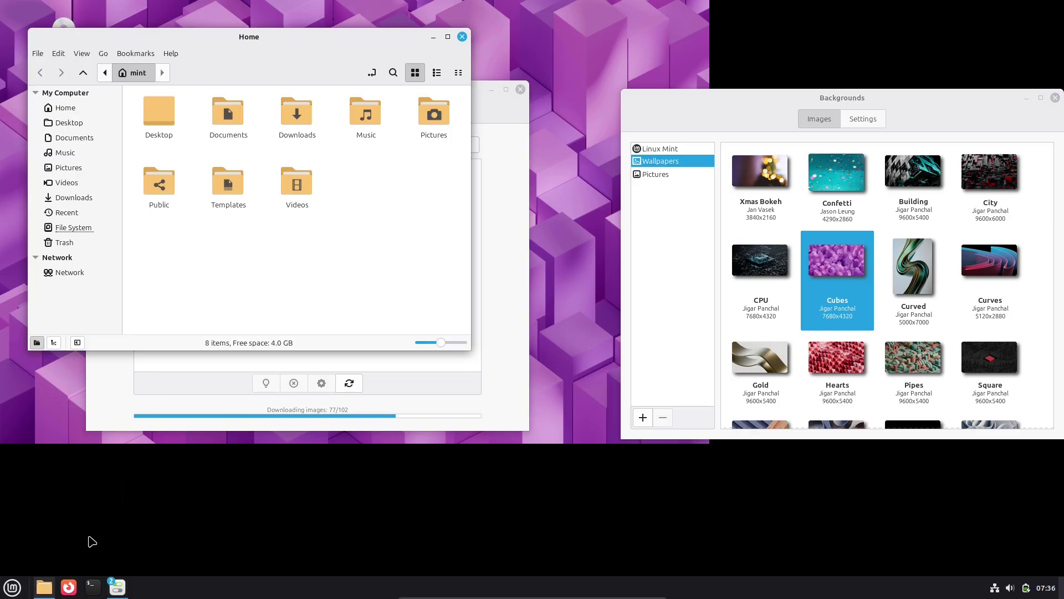
# Launch Power Management from a 'sett' menu search, check battery status, and close it
pyautogui.click(14, 589)
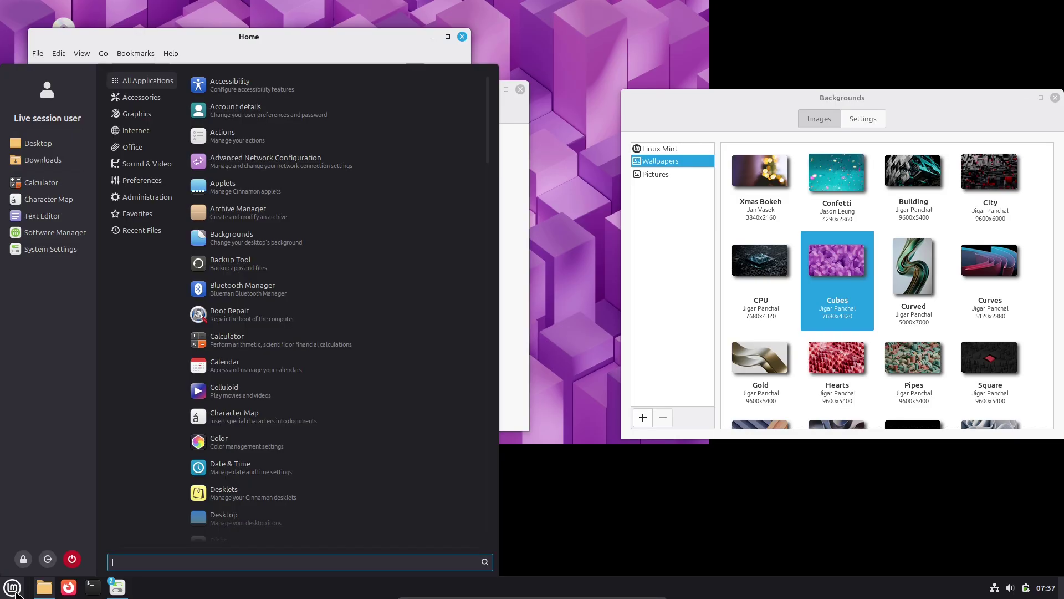
pyautogui.write('settin')
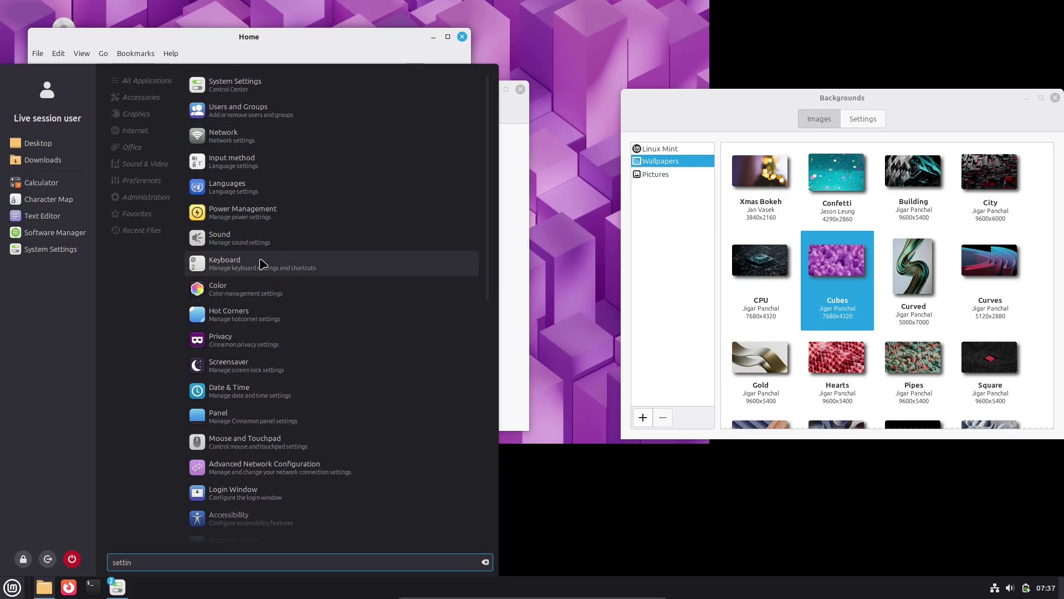
pyautogui.press('Escape')
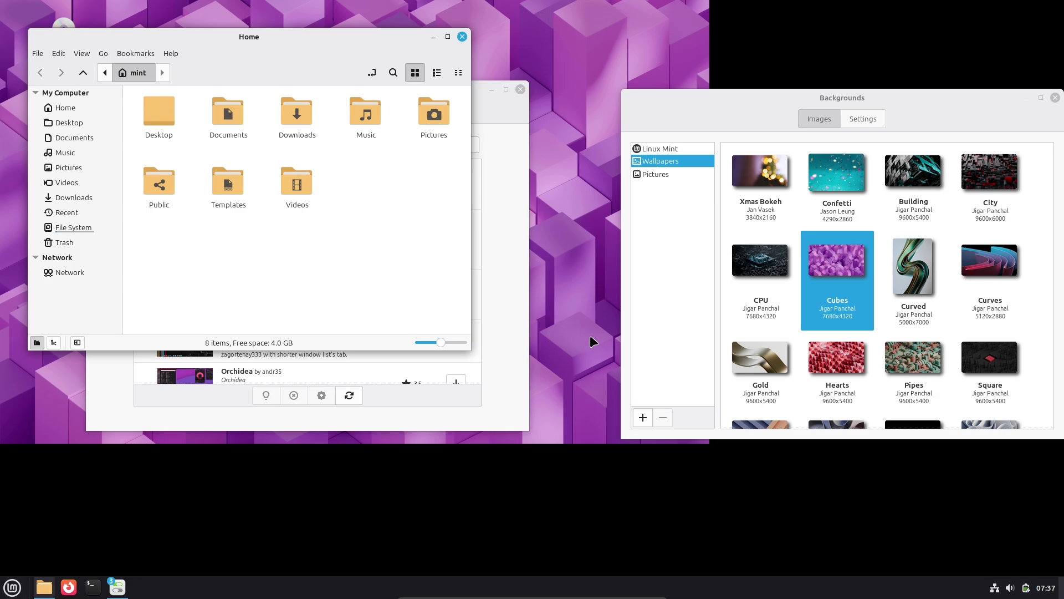
pyautogui.moveTo(366, 81); pyautogui.dragTo(577, 188)
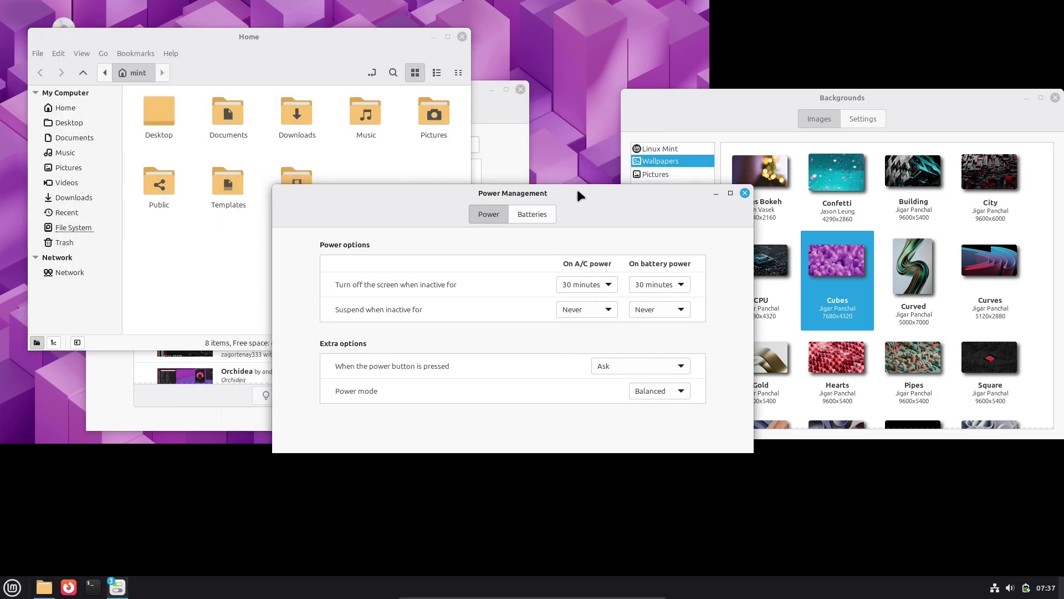
pyautogui.click(534, 214)
pyautogui.click(487, 214)
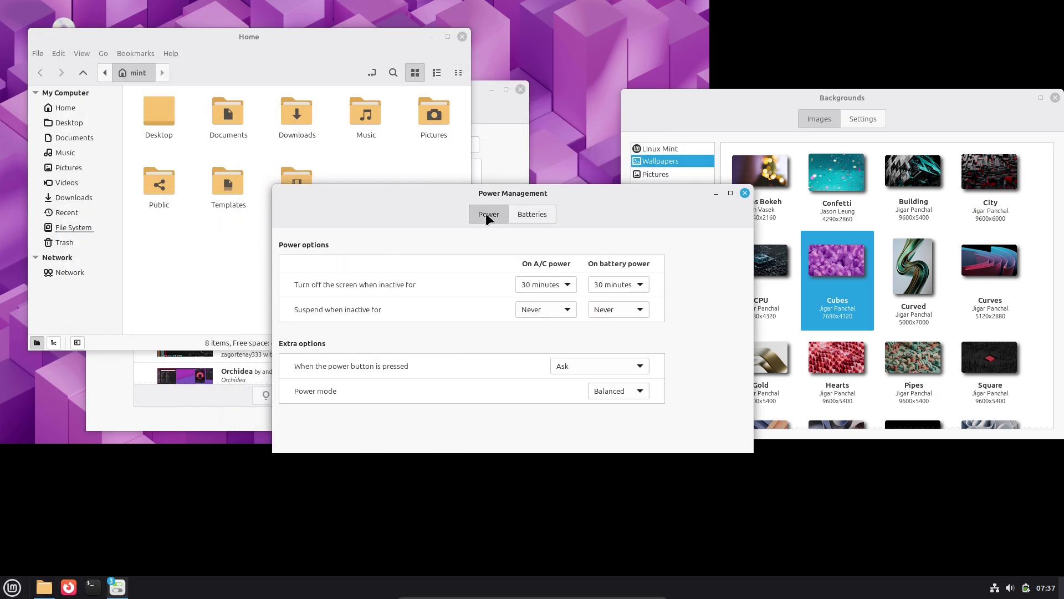
pyautogui.click(744, 193)
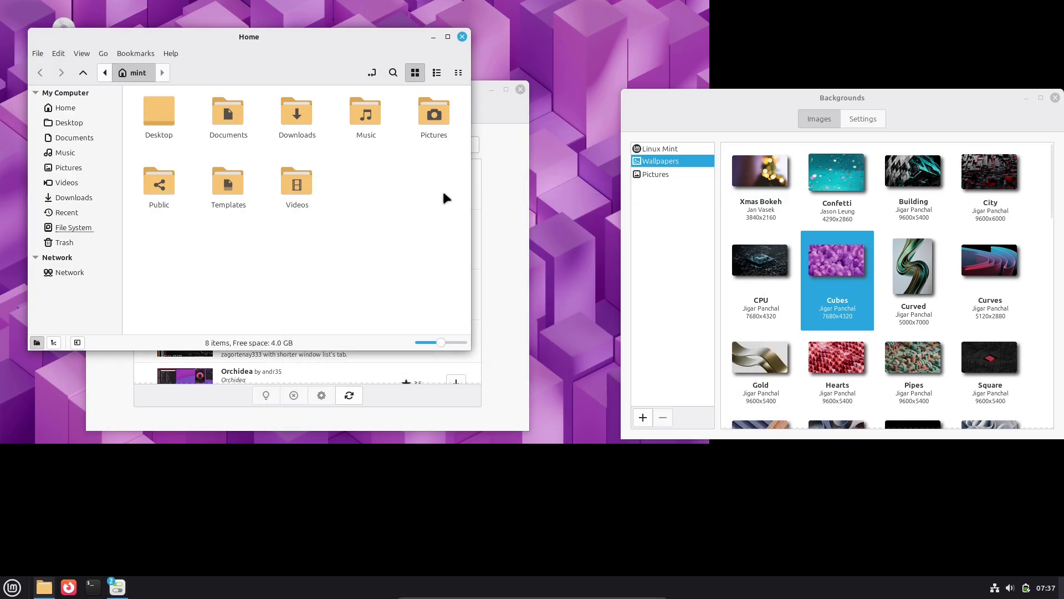
# Show the root File System in Files and browse its Preferences pages
pyautogui.click(83, 227)
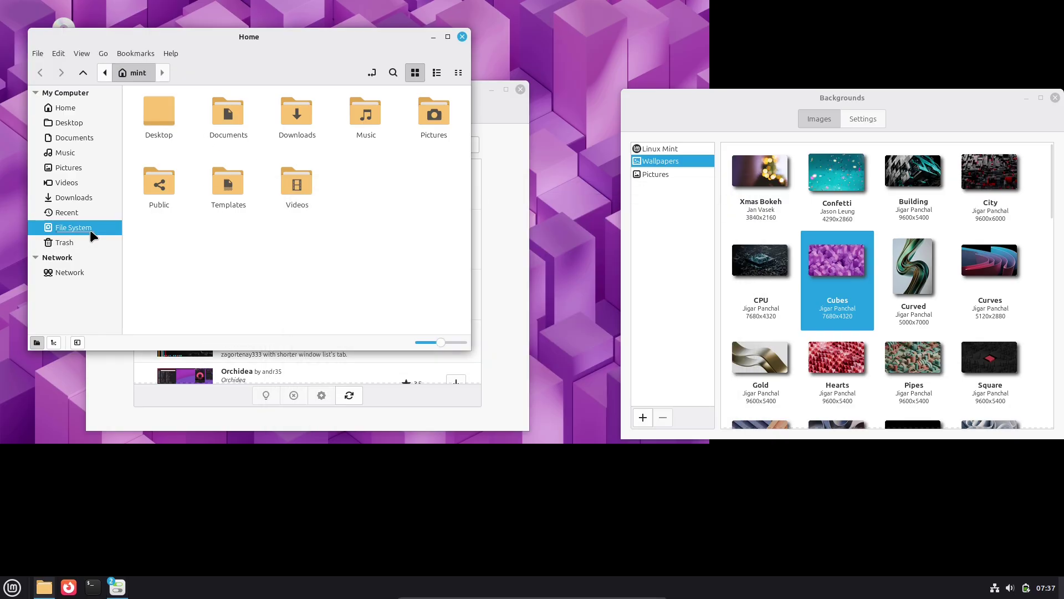
pyautogui.click(56, 53)
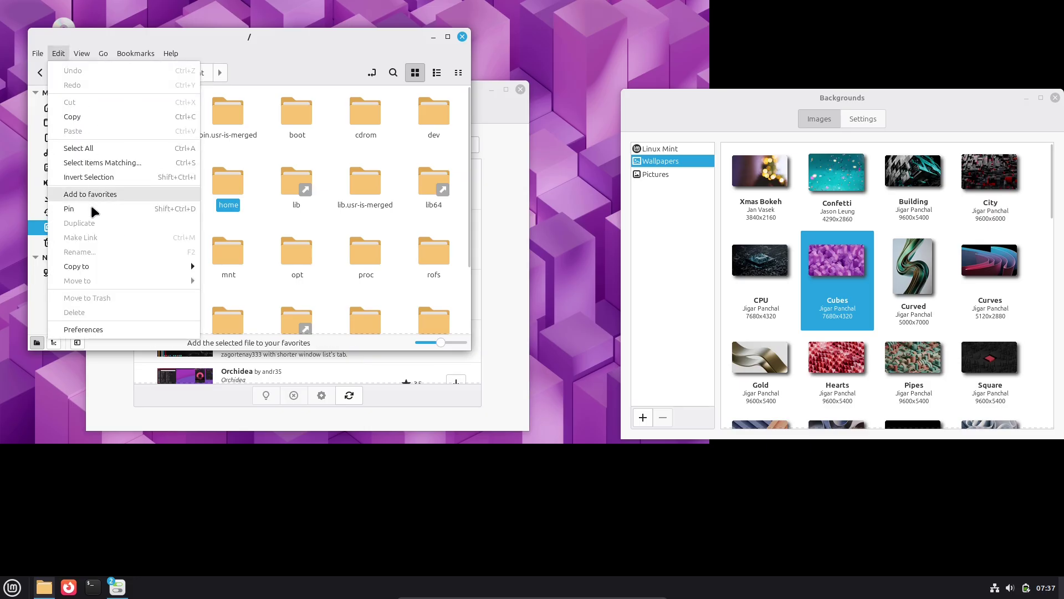
pyautogui.click(101, 329)
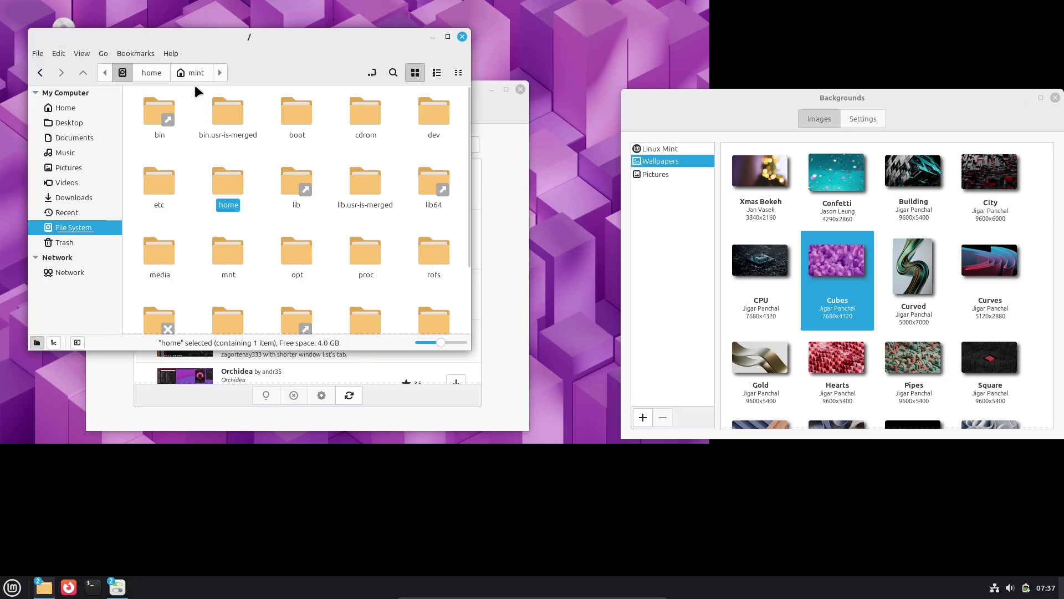
pyautogui.moveTo(241, 66); pyautogui.dragTo(510, 120)
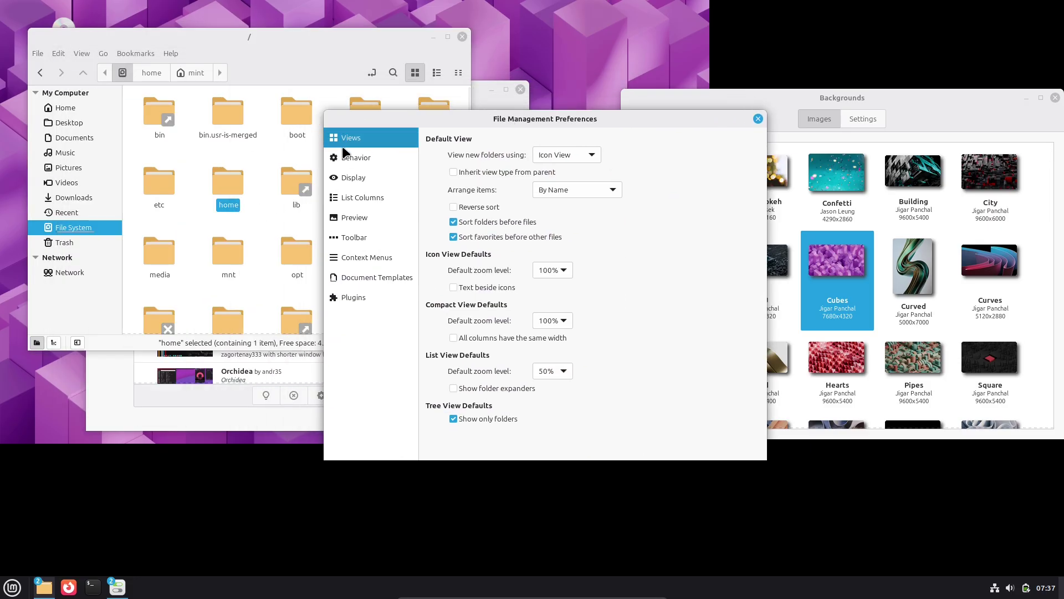
pyautogui.click(355, 159)
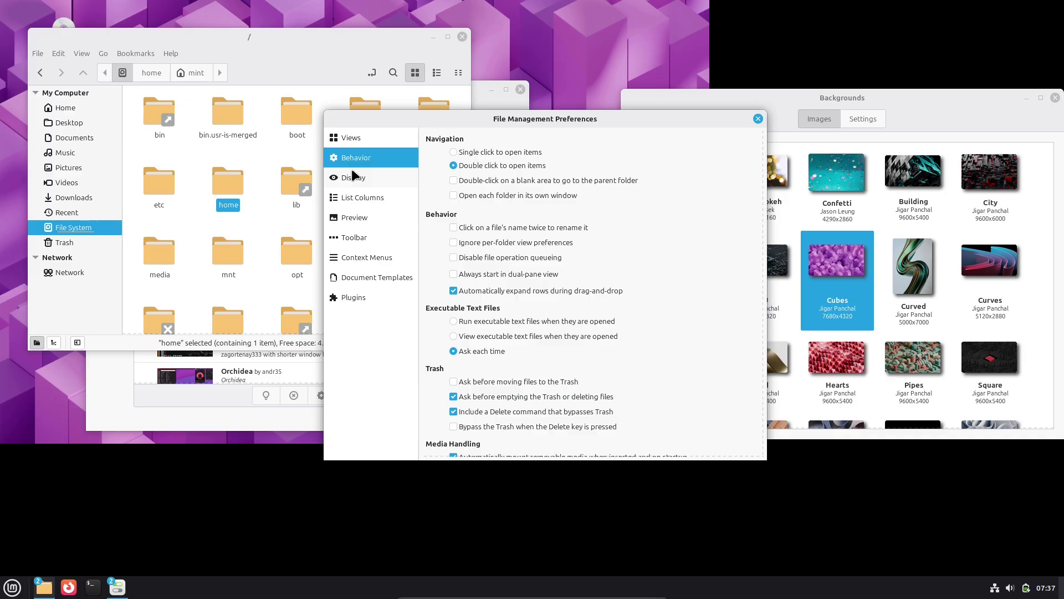
pyautogui.click(352, 176)
pyautogui.click(354, 196)
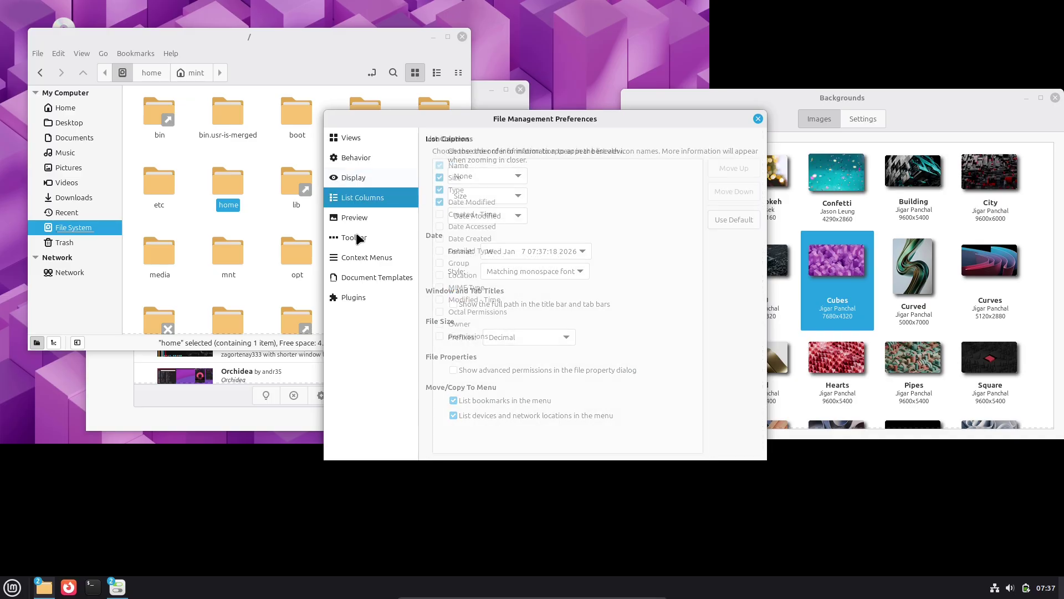
pyautogui.click(355, 296)
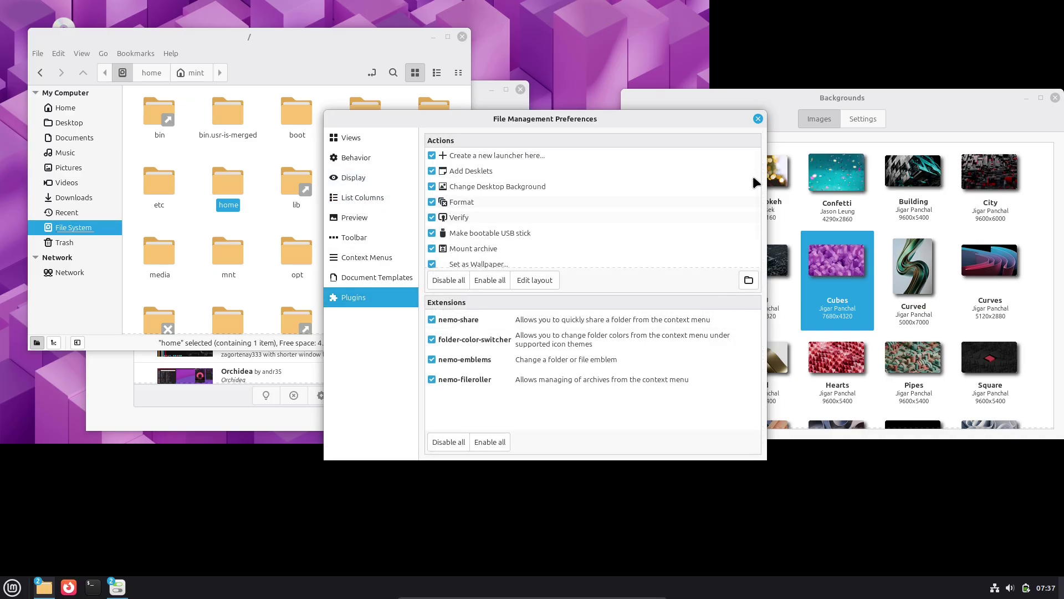
# Close the file manager preferences and the Backgrounds window
pyautogui.click(757, 119)
pyautogui.click(854, 116)
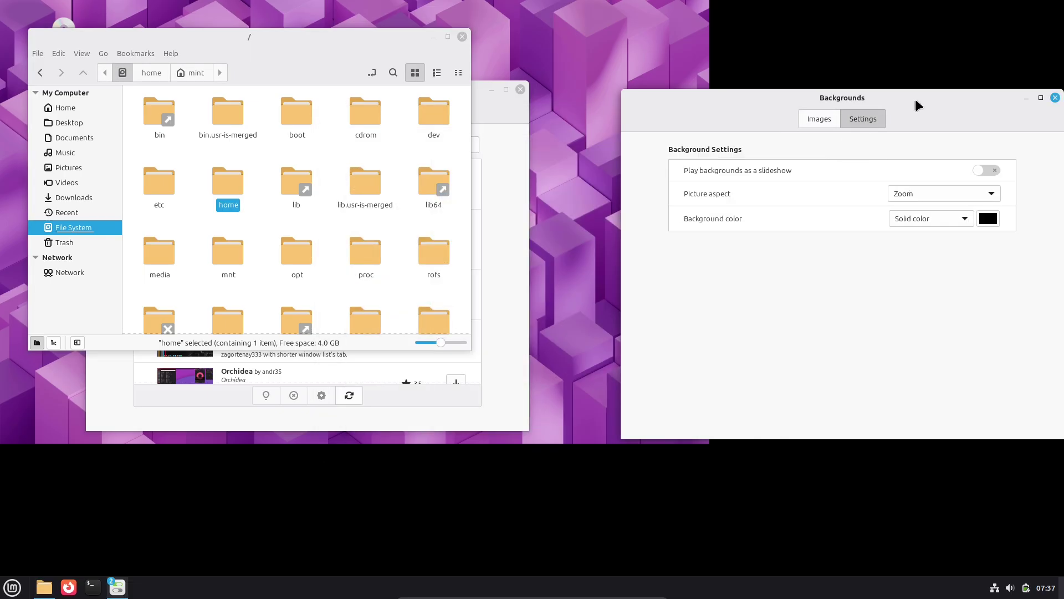
pyautogui.click(1054, 97)
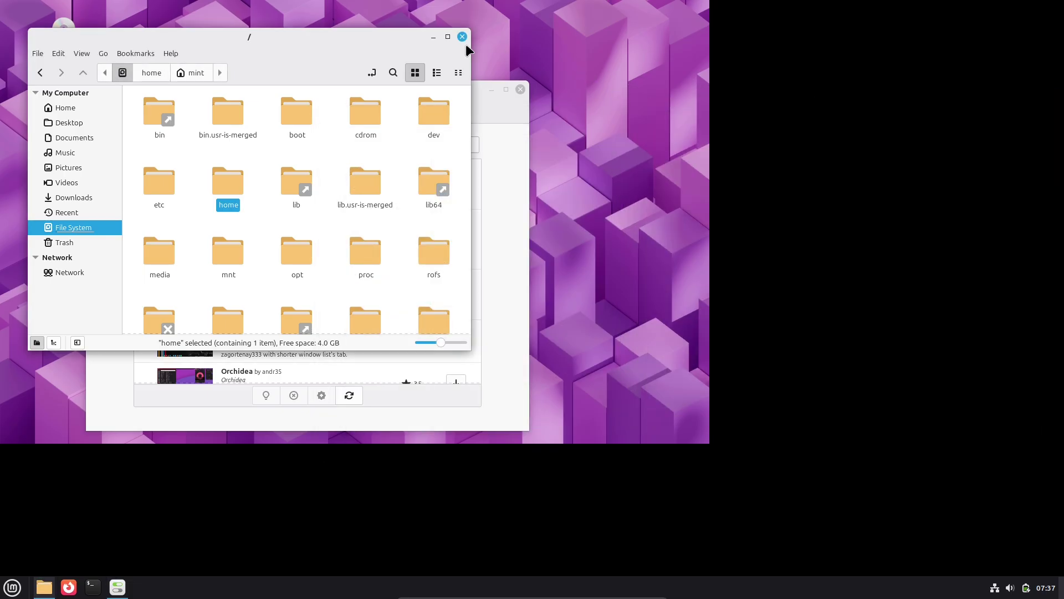
# Close Files and sort the online theme list by Date
pyautogui.click(462, 37)
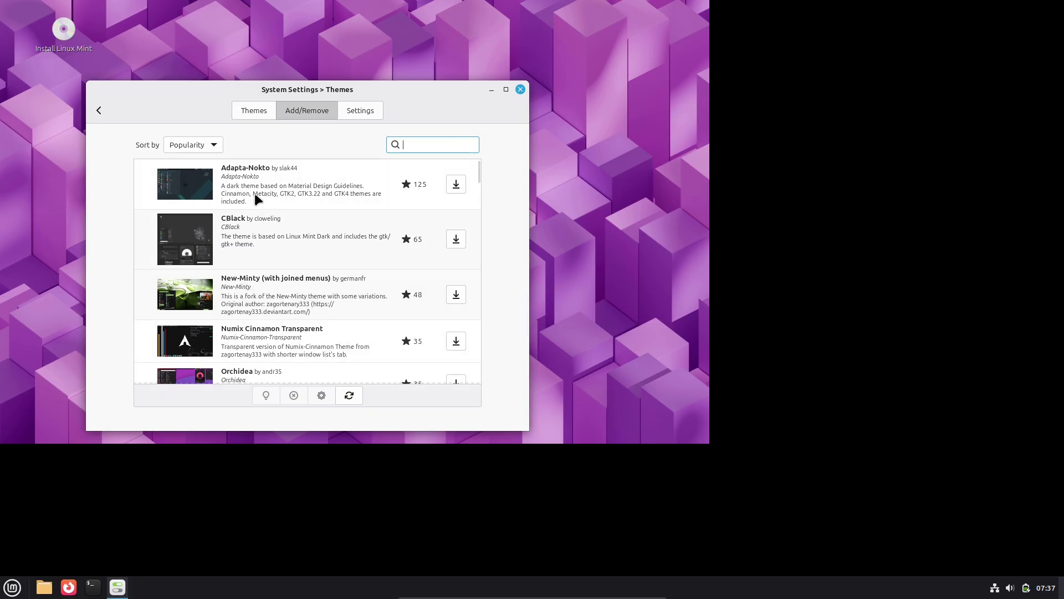
pyautogui.click(206, 146)
pyautogui.click(187, 149)
pyautogui.click(187, 146)
pyautogui.click(191, 164)
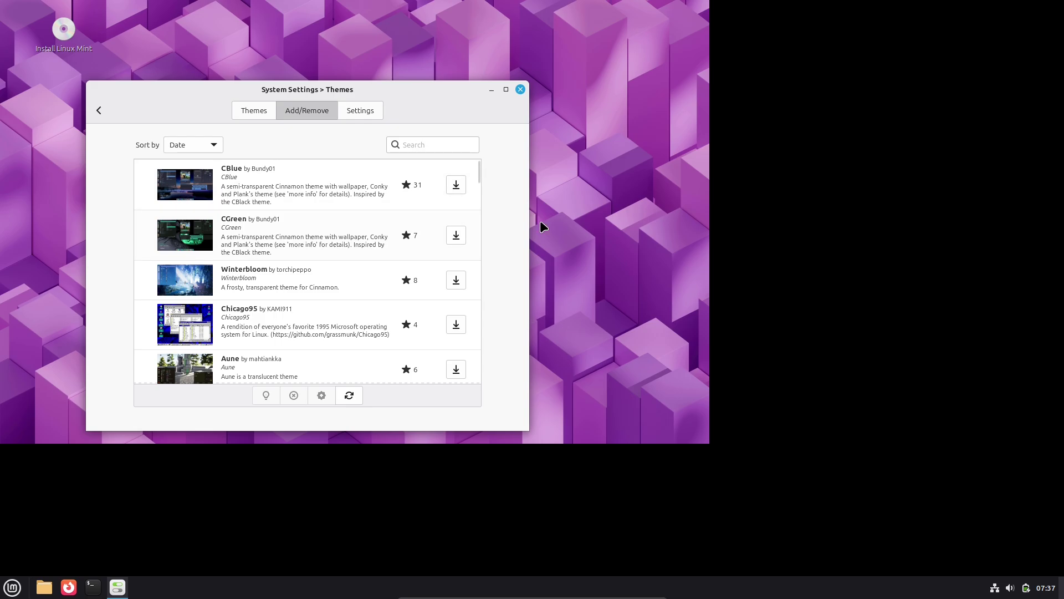
# Download and install the Winterbloom theme, then select its installed row
pyautogui.click(307, 280)
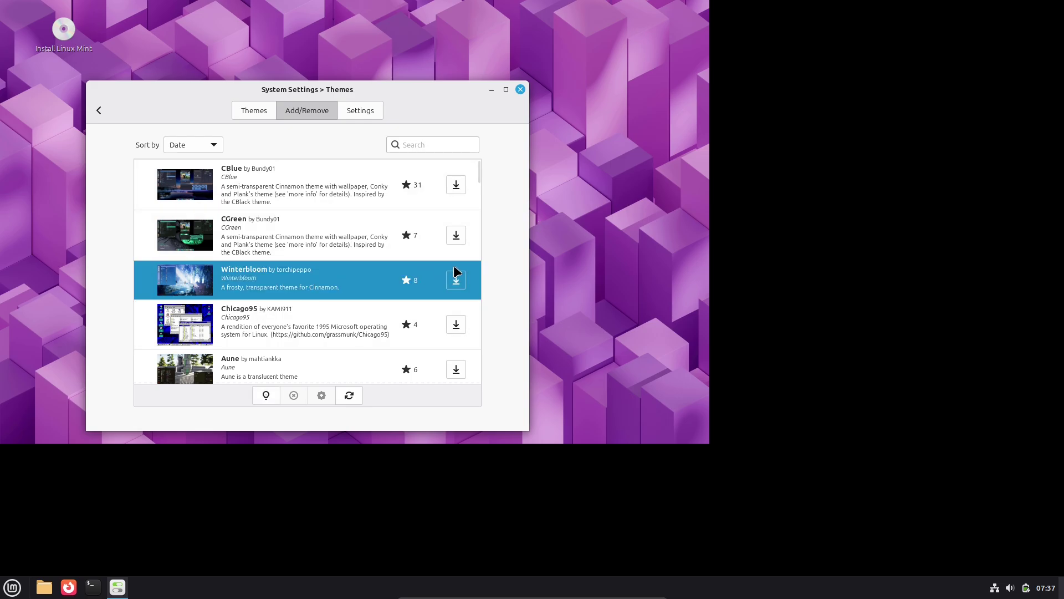
pyautogui.click(457, 280)
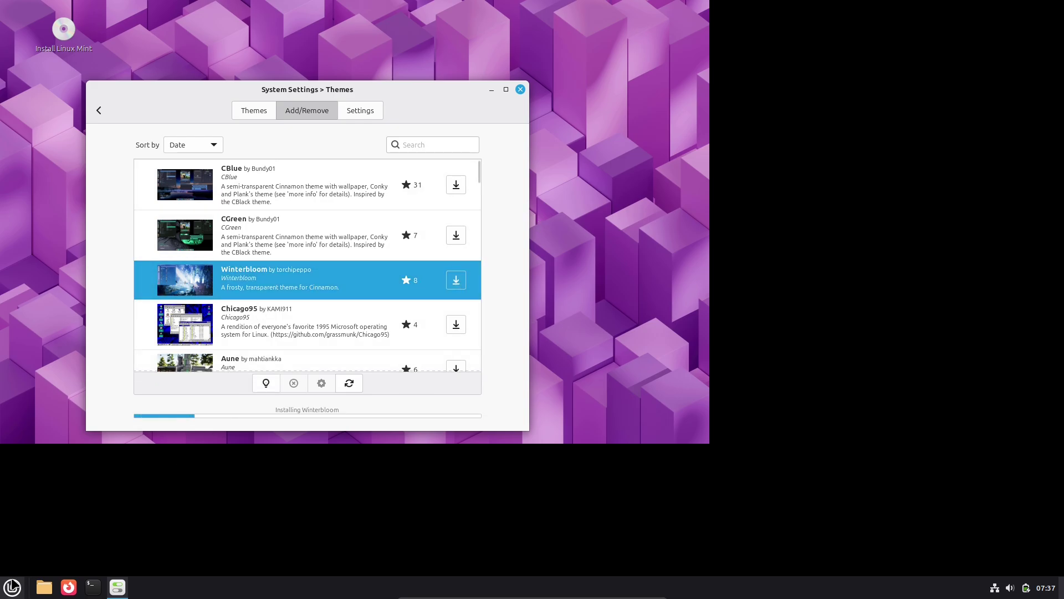
pyautogui.click(12, 585)
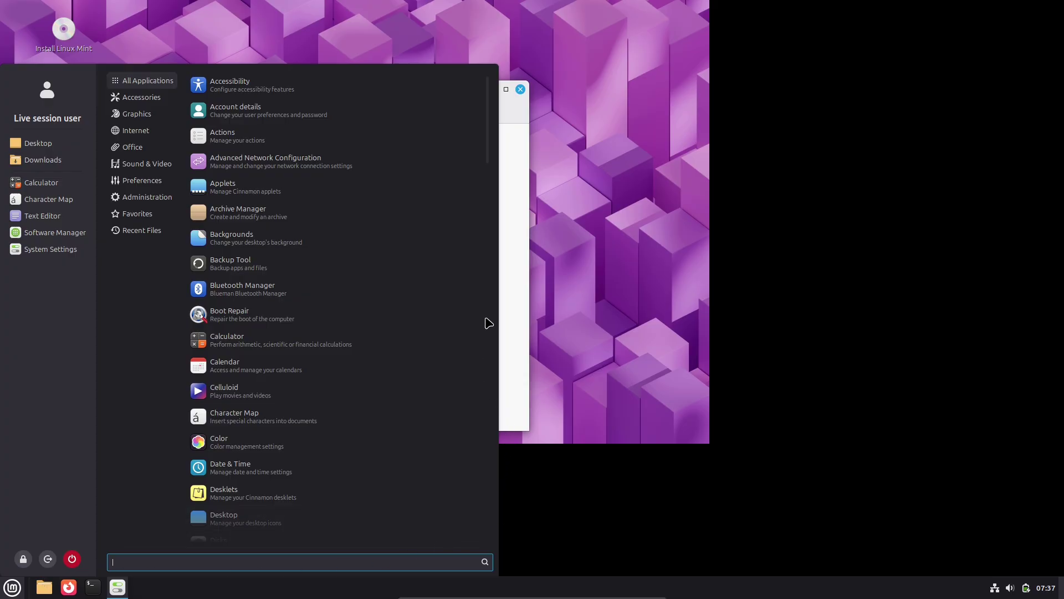
pyautogui.moveTo(162, 219)
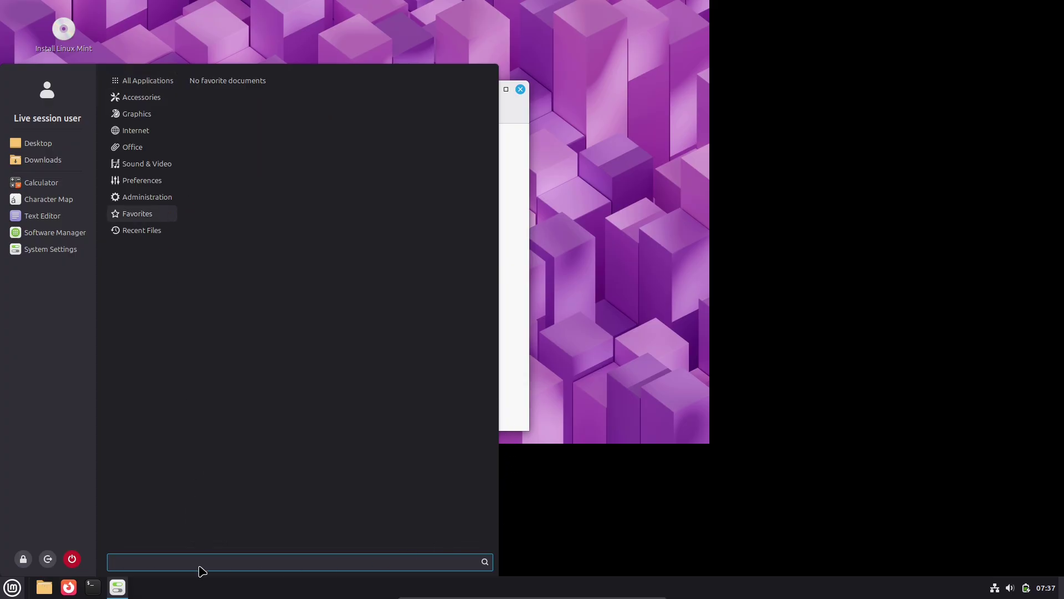
pyautogui.click(126, 592)
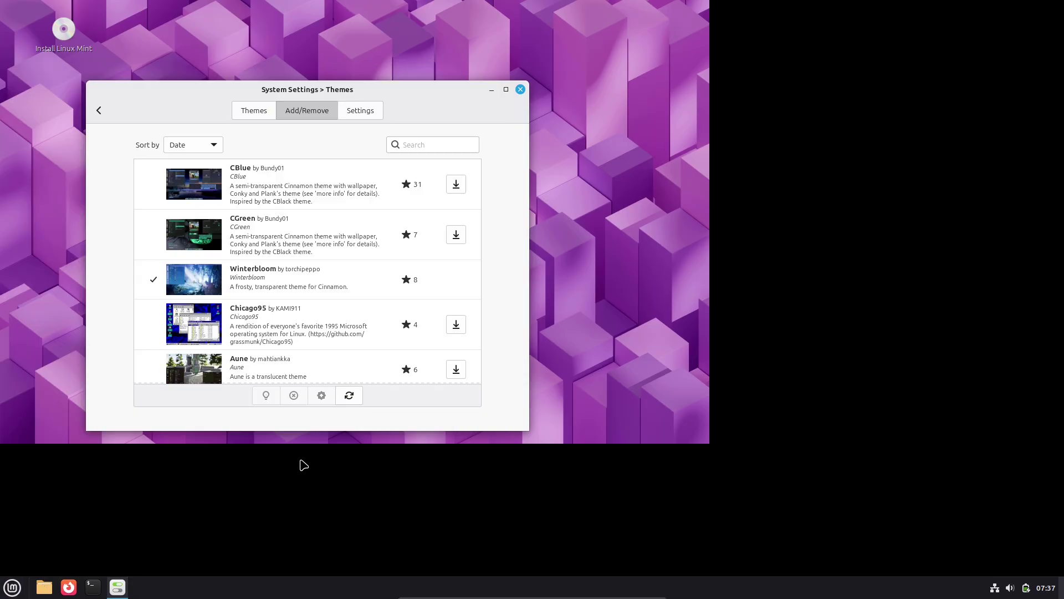
pyautogui.click(277, 269)
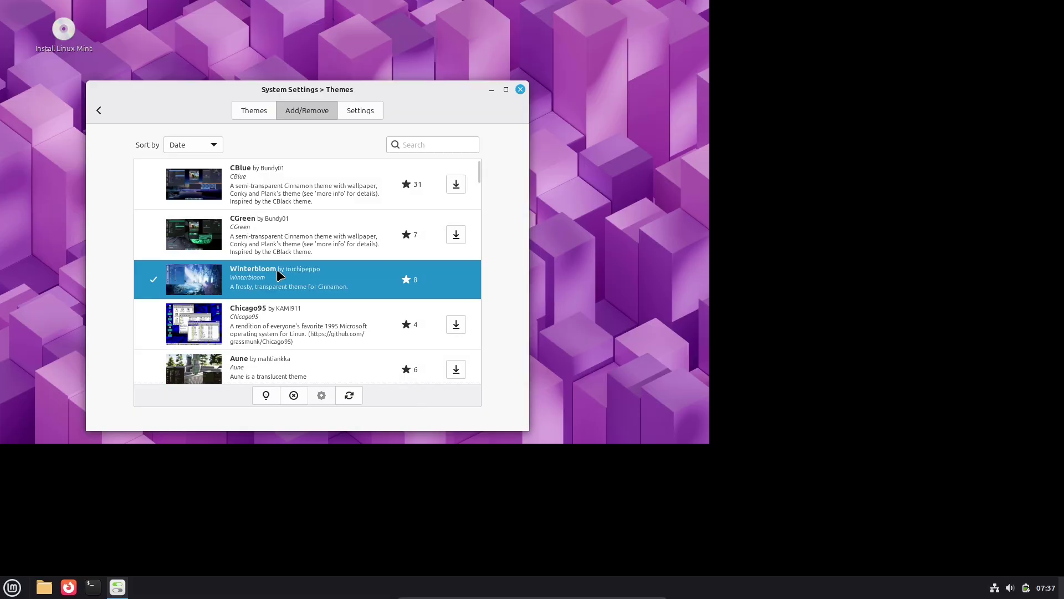
# Set Winterbloom as the desktop and application theme and Mint-L-Blue as the icon theme
pyautogui.click(254, 111)
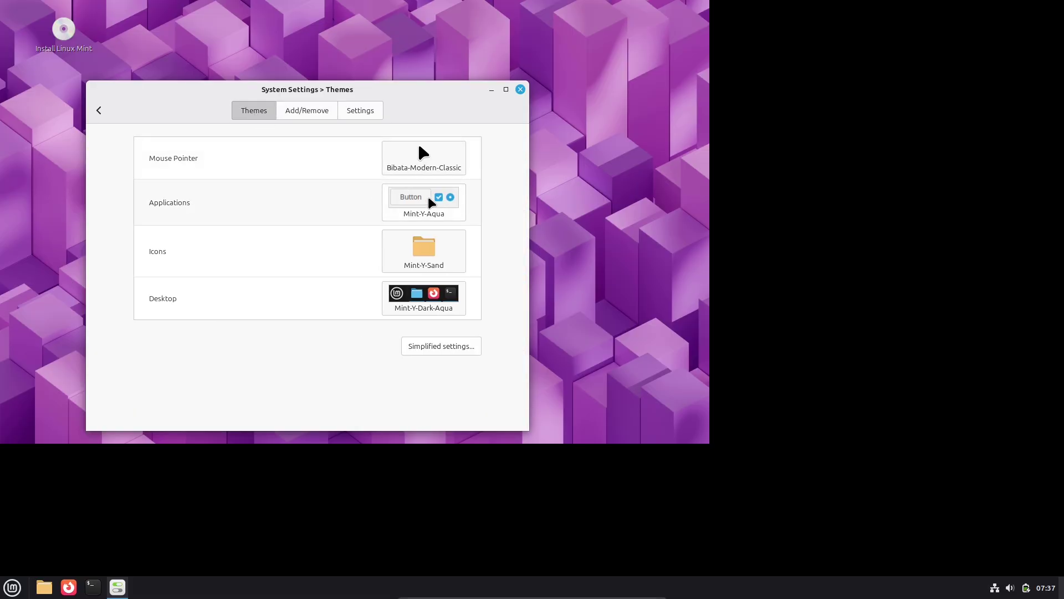
pyautogui.click(444, 292)
pyautogui.click(588, 113)
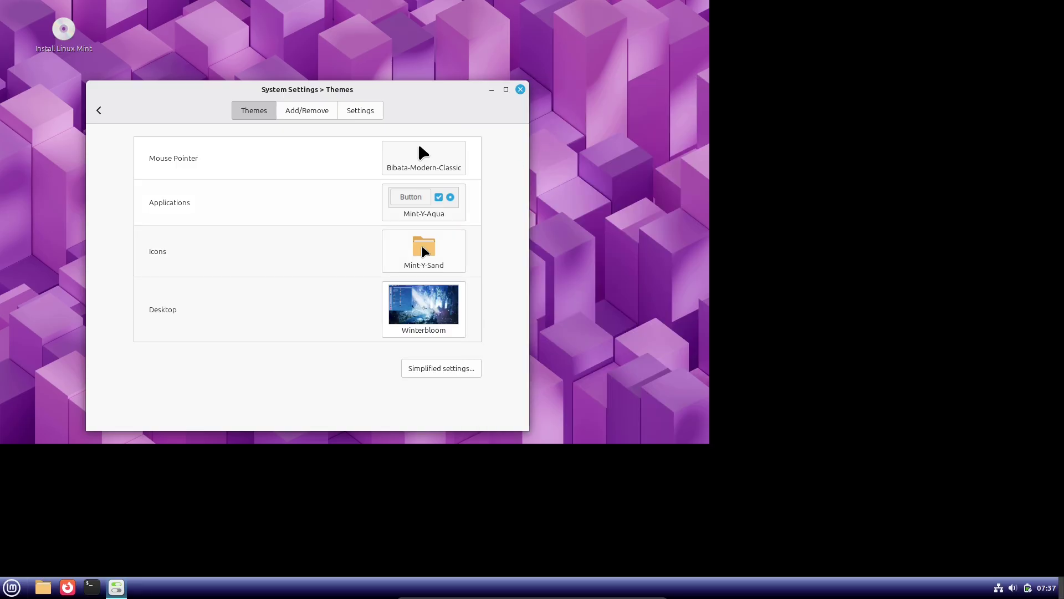
pyautogui.click(424, 250)
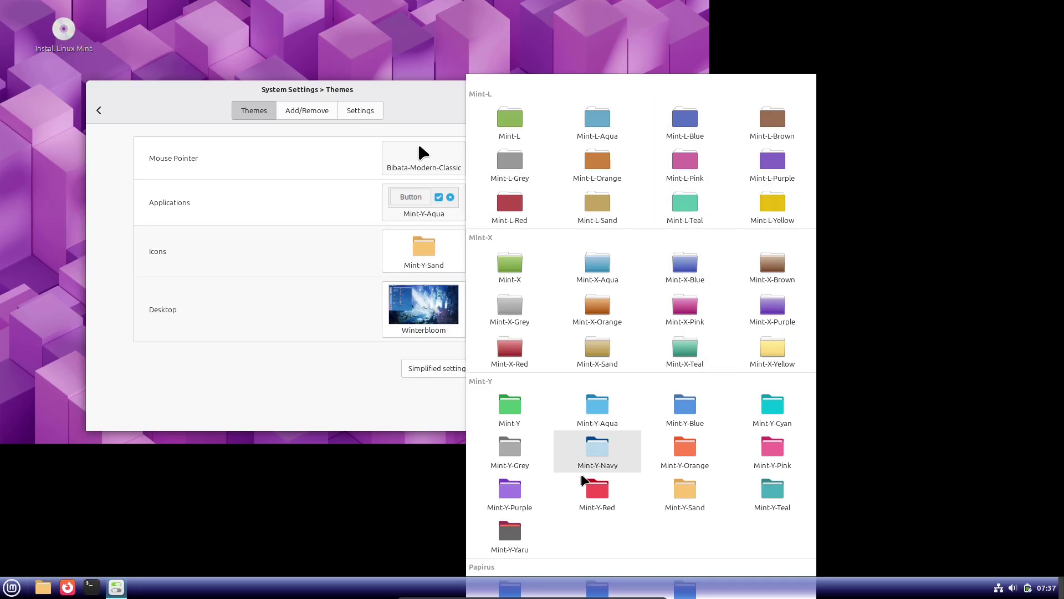
pyautogui.click(685, 121)
pyautogui.click(417, 217)
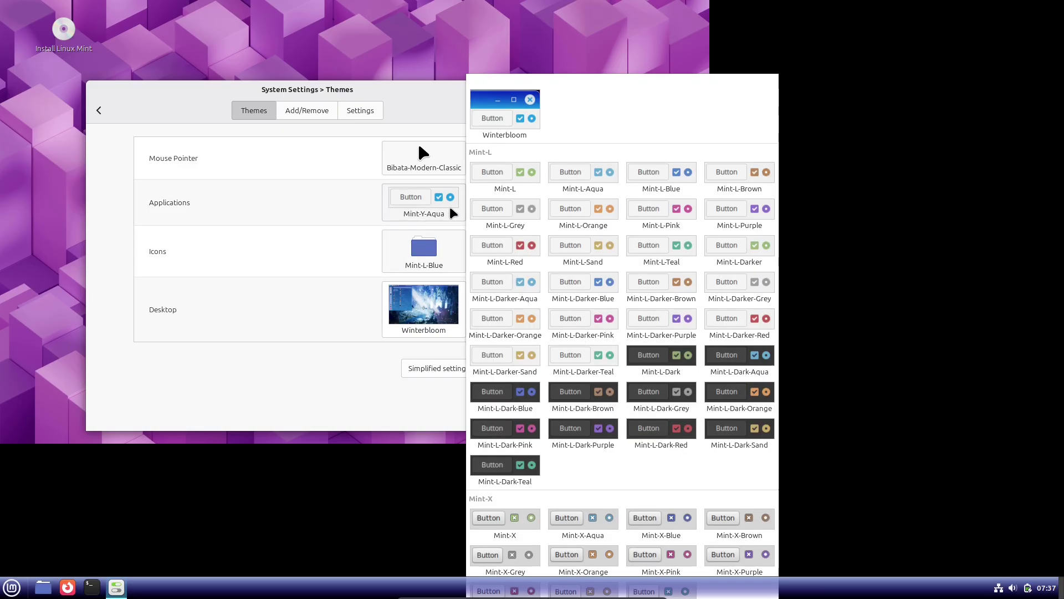
pyautogui.click(531, 122)
# Leave the mouse pointer theme unchanged, close System Settings, and open Files at Home
pyautogui.click(455, 170)
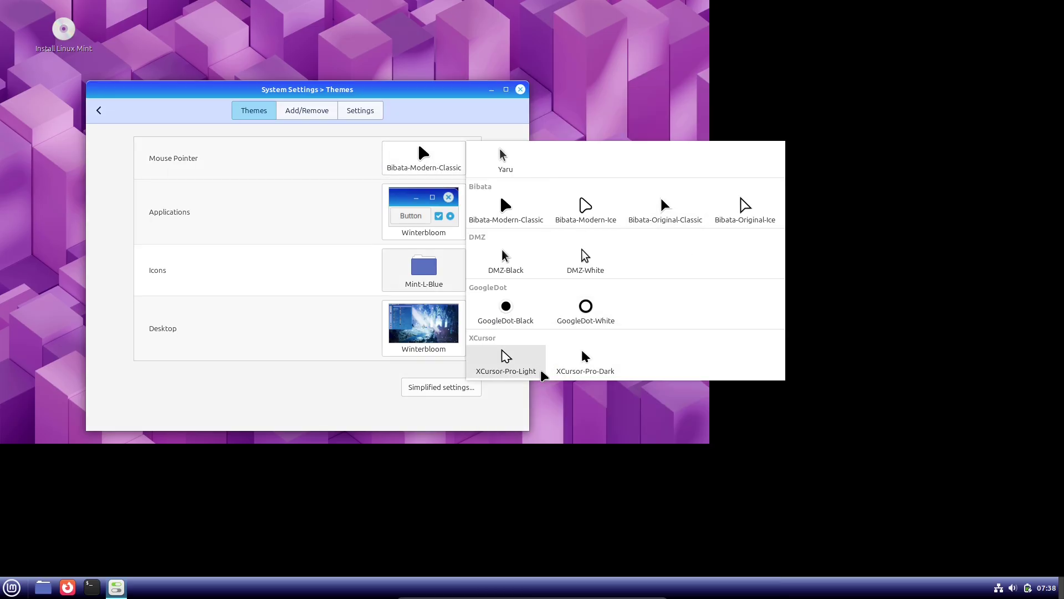
pyautogui.click(365, 105)
pyautogui.click(315, 111)
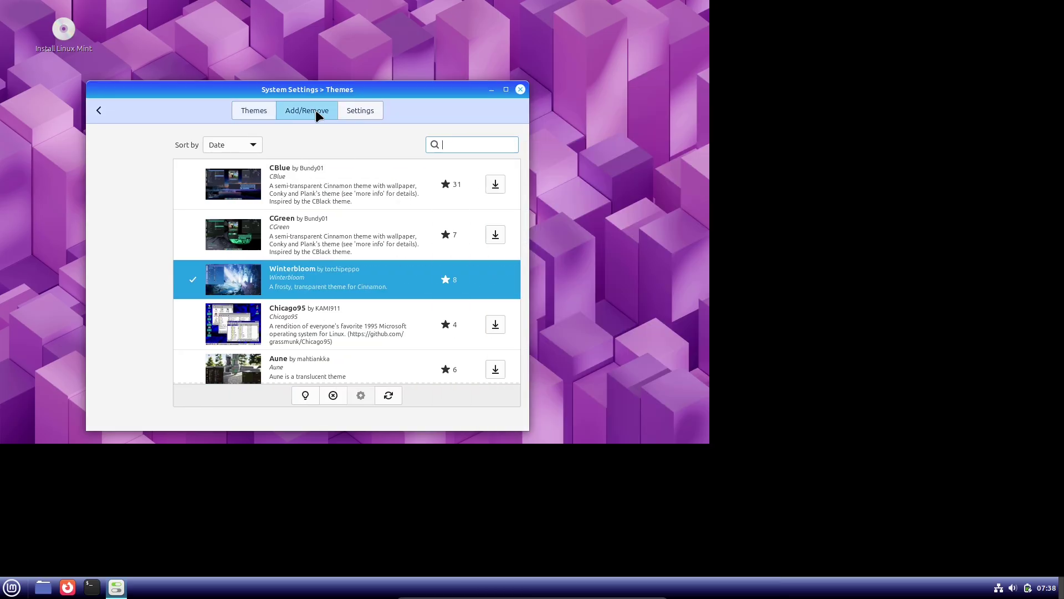
pyautogui.click(361, 111)
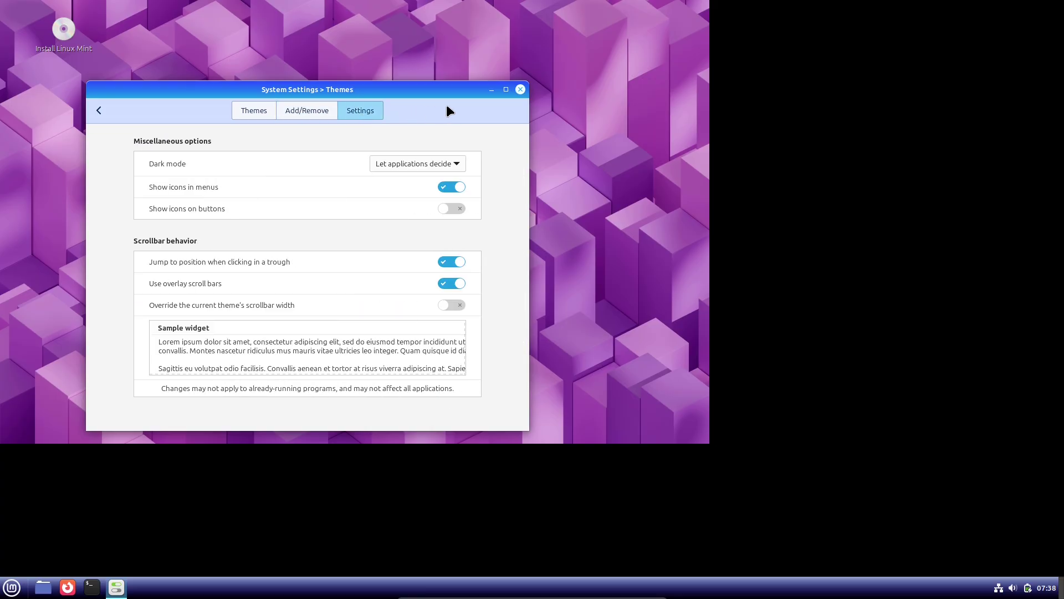
pyautogui.click(521, 90)
pyautogui.click(43, 586)
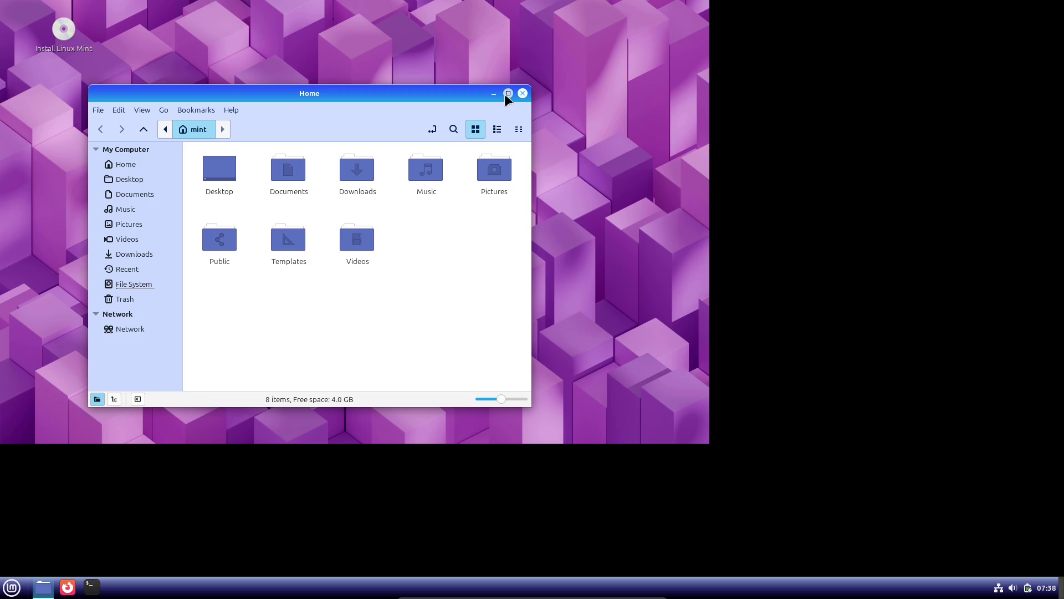
# Maximise Files, show hidden files, and set .themes/Winterbloom/cinnamon/thumbnail.png as wallpaper
pyautogui.click(505, 94)
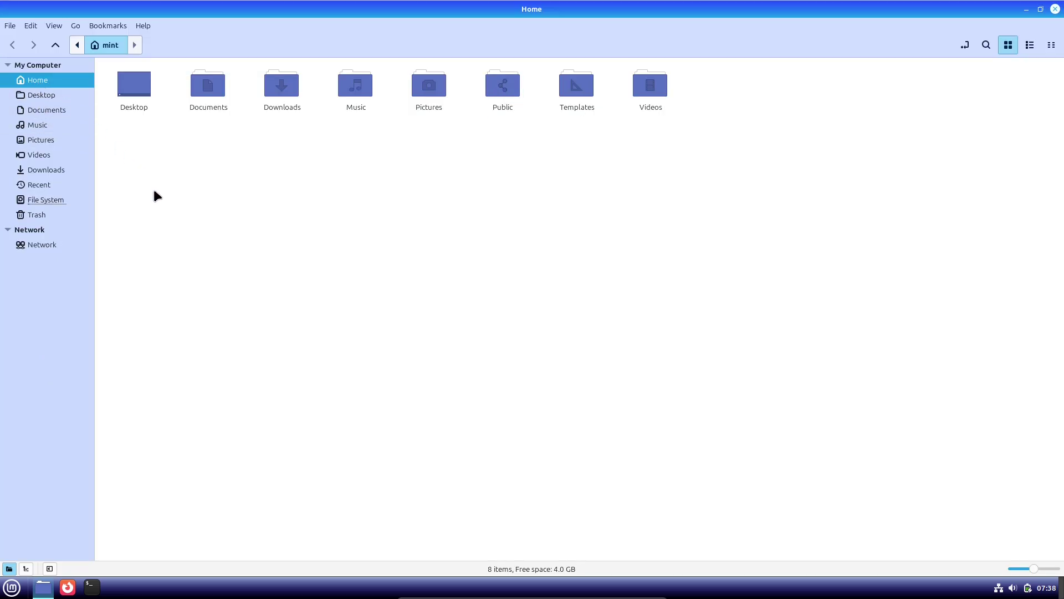
pyautogui.rightClick(290, 221)
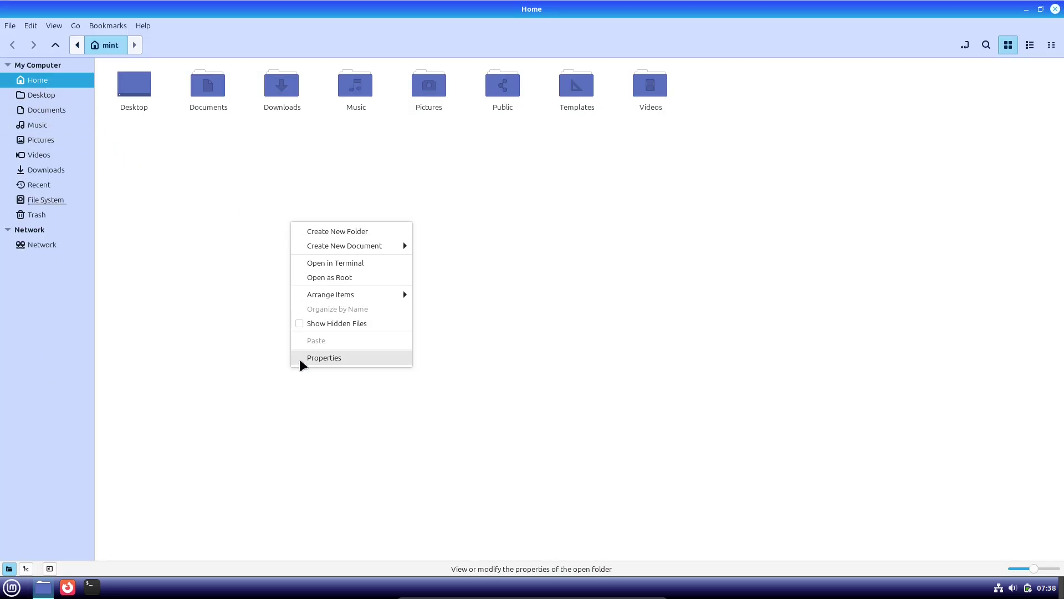
pyautogui.click(300, 324)
pyautogui.doubleClick(211, 172)
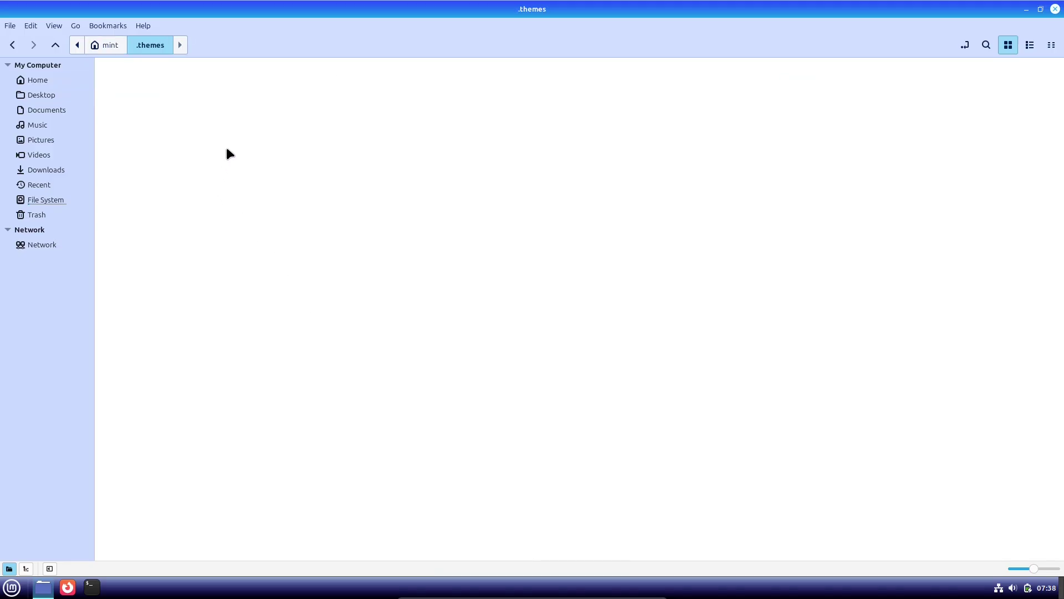
pyautogui.doubleClick(147, 92)
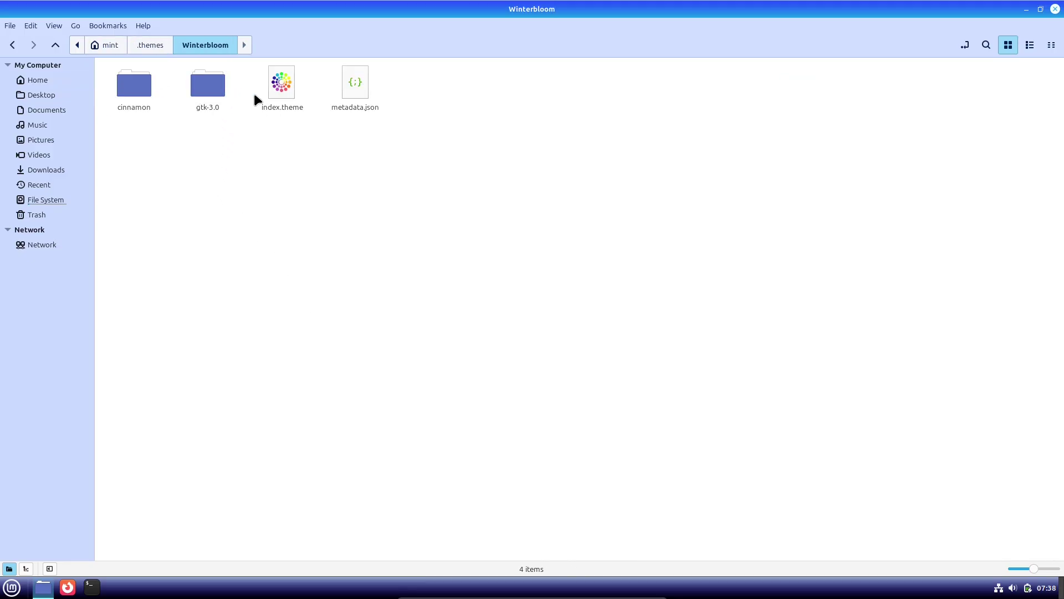
pyautogui.doubleClick(142, 94)
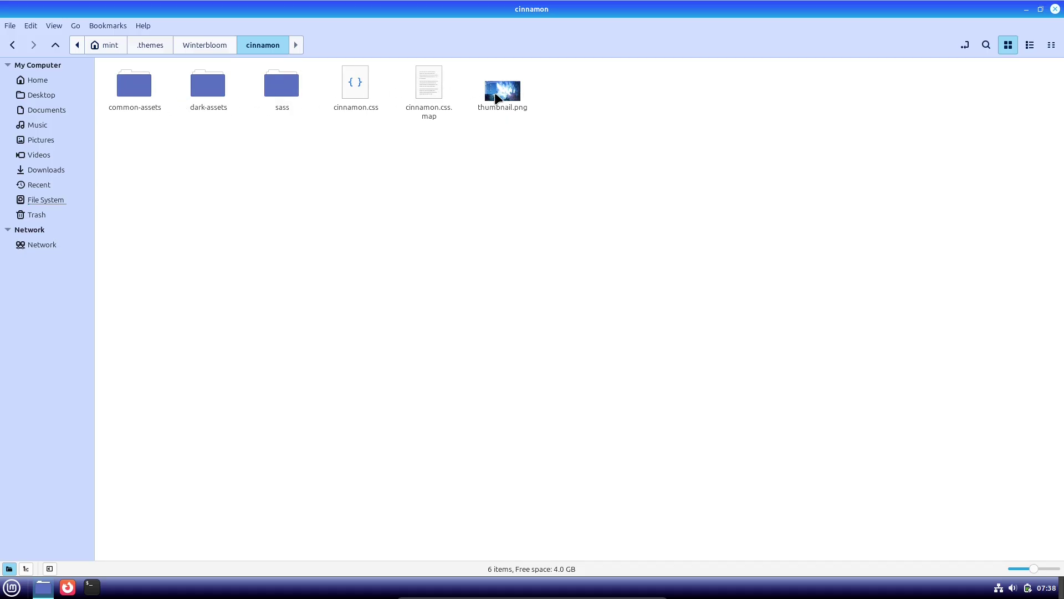
pyautogui.rightClick(497, 99)
pyautogui.click(542, 137)
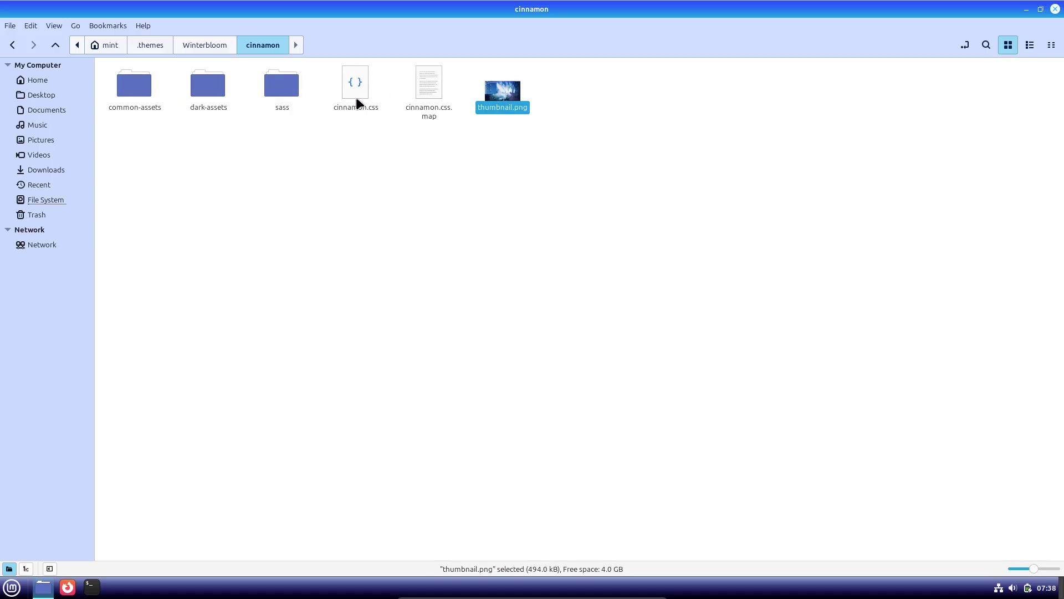
# Browse the Winterbloom sass, dark-assets/menu and gtk-3.0 folders, then close the window
pyautogui.doubleClick(281, 91)
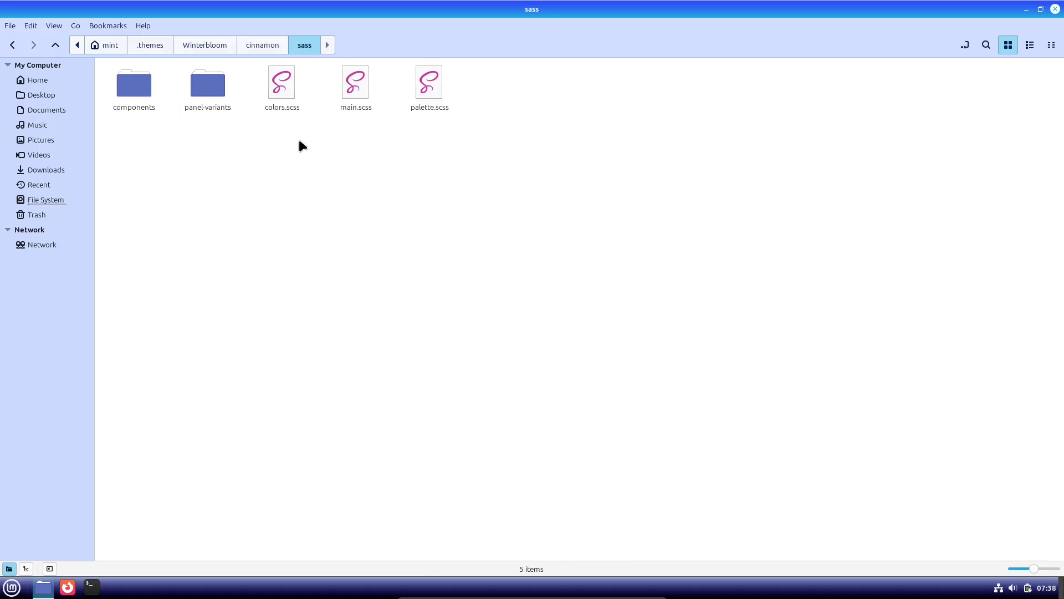
pyautogui.click(12, 46)
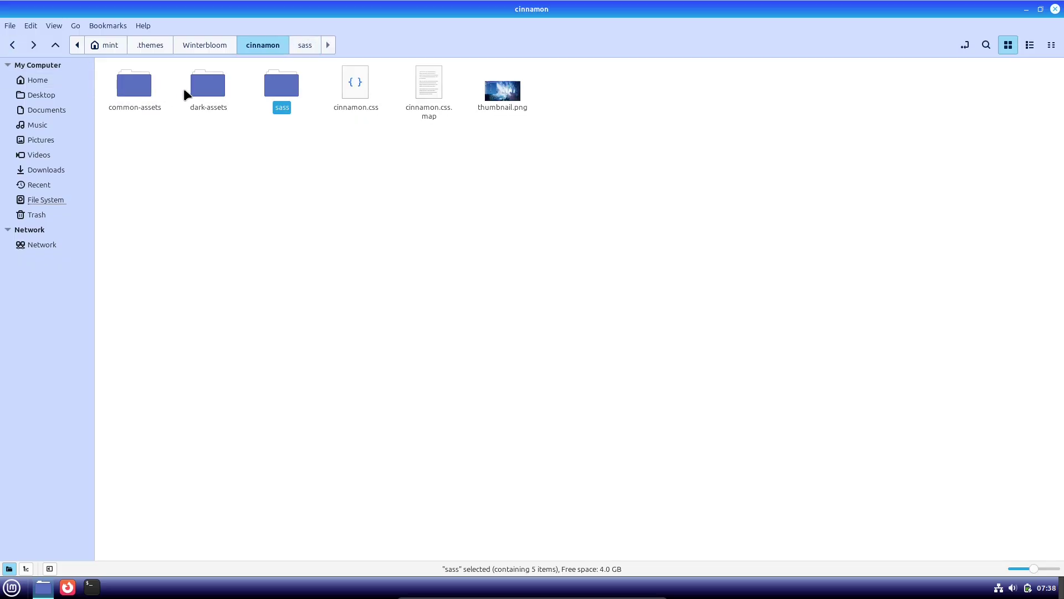
pyautogui.doubleClick(195, 88)
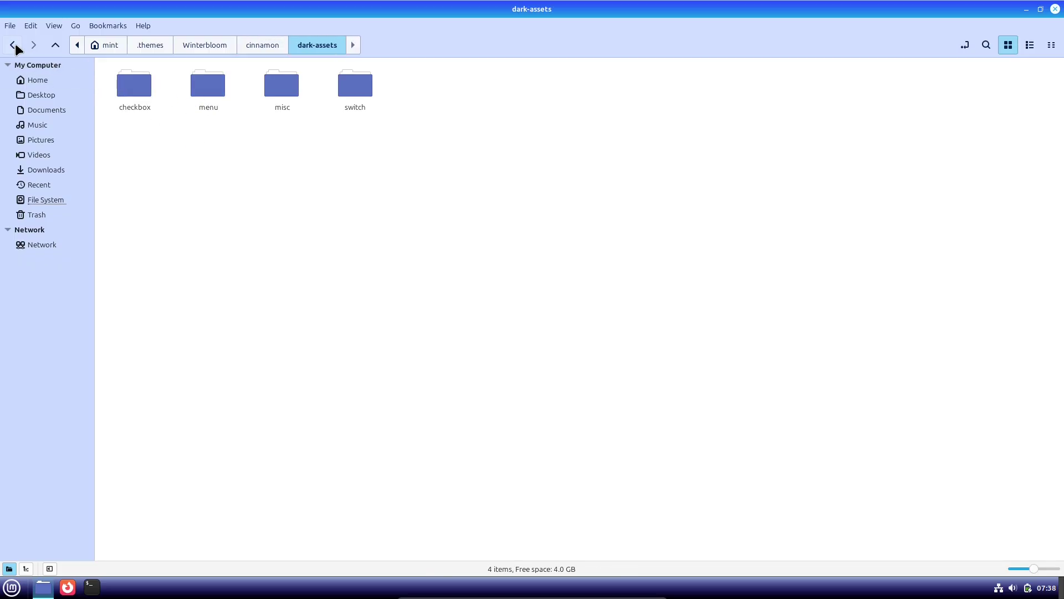
pyautogui.doubleClick(198, 94)
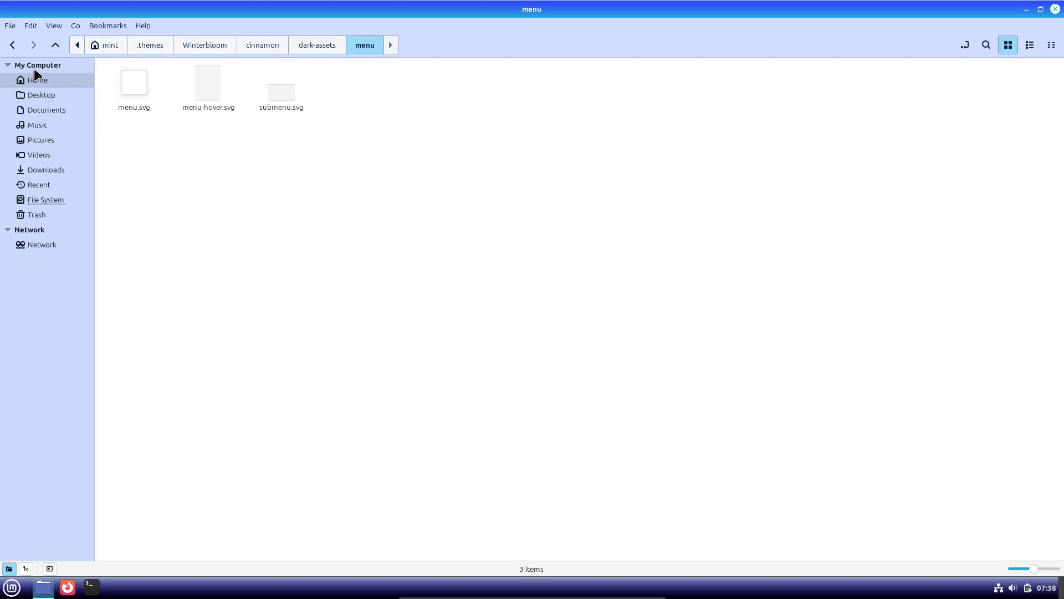
pyautogui.click(12, 45)
pyautogui.click(13, 45)
pyautogui.click(12, 45)
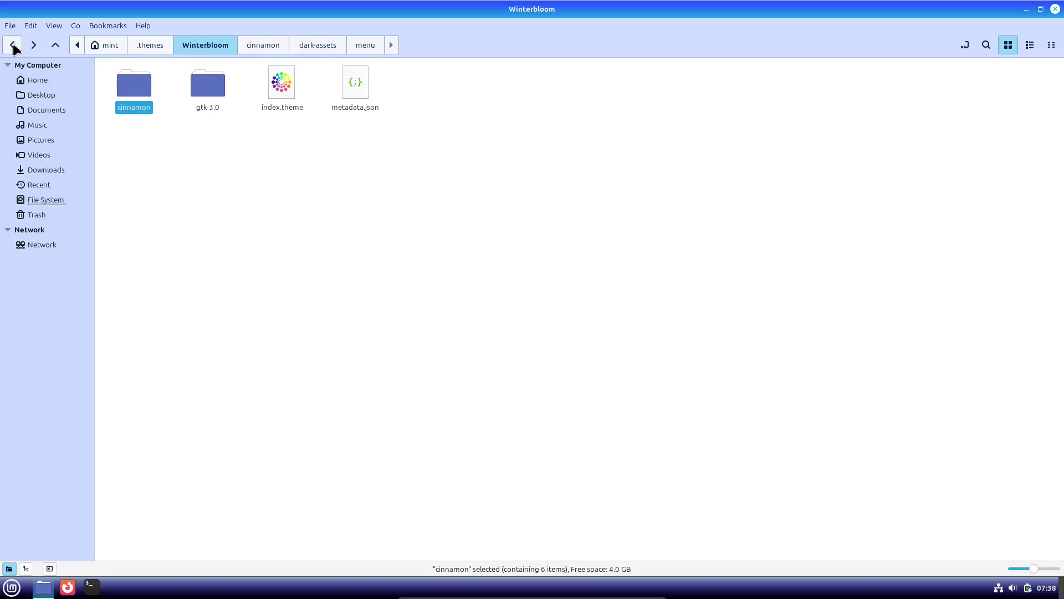
pyautogui.doubleClick(213, 106)
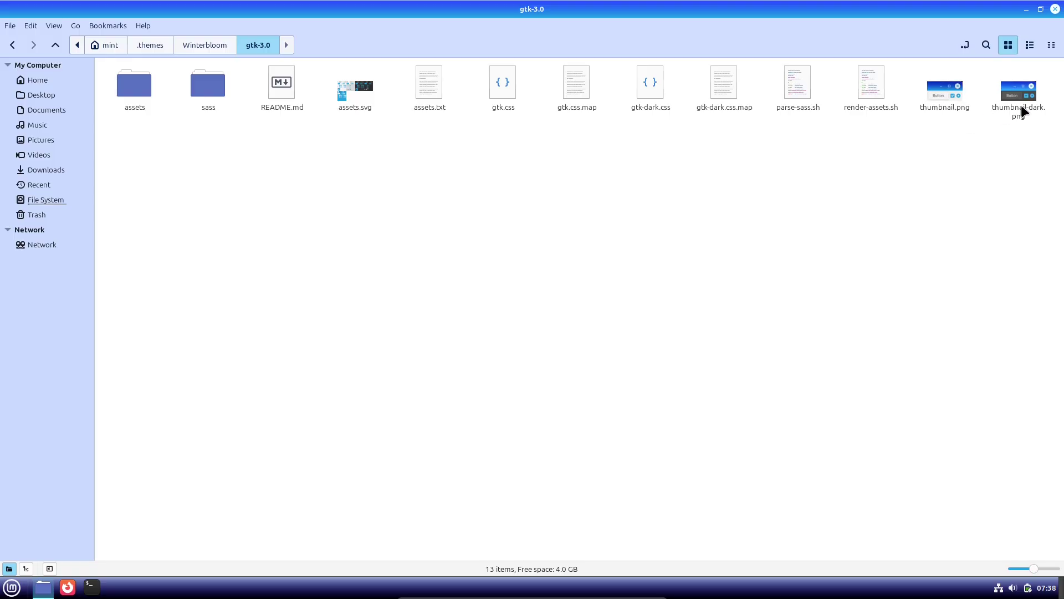
pyautogui.click(1055, 10)
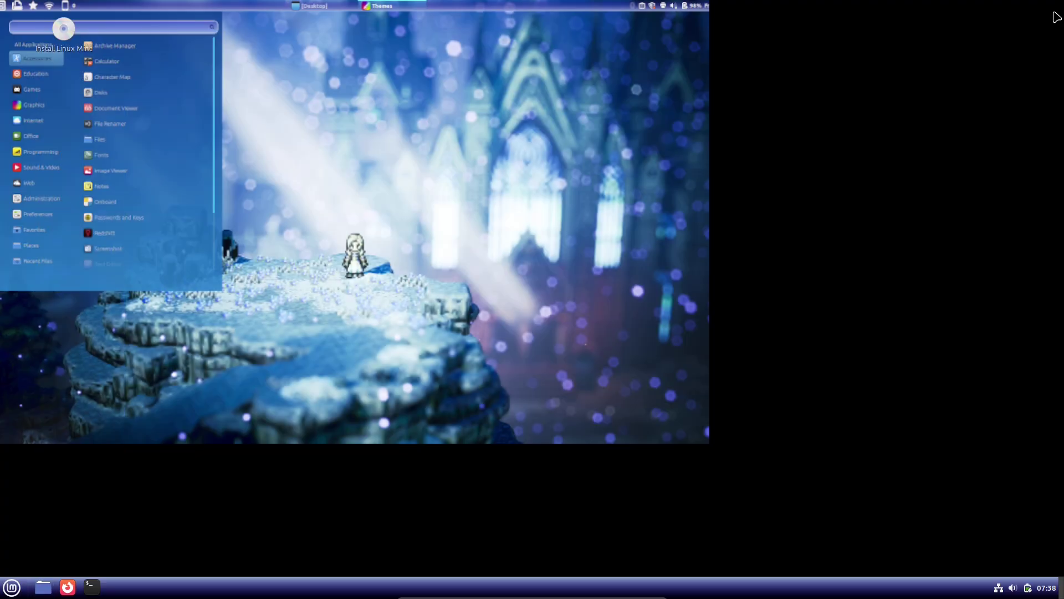
# Set Curves as the desktop background, then browse the menu's Office category
pyautogui.rightClick(377, 206)
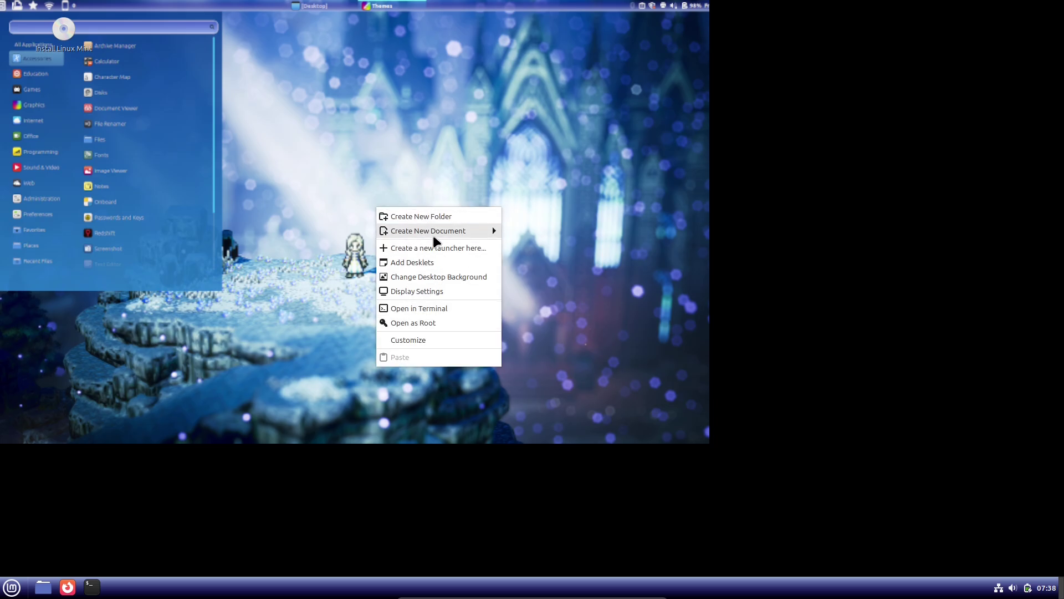
pyautogui.click(438, 277)
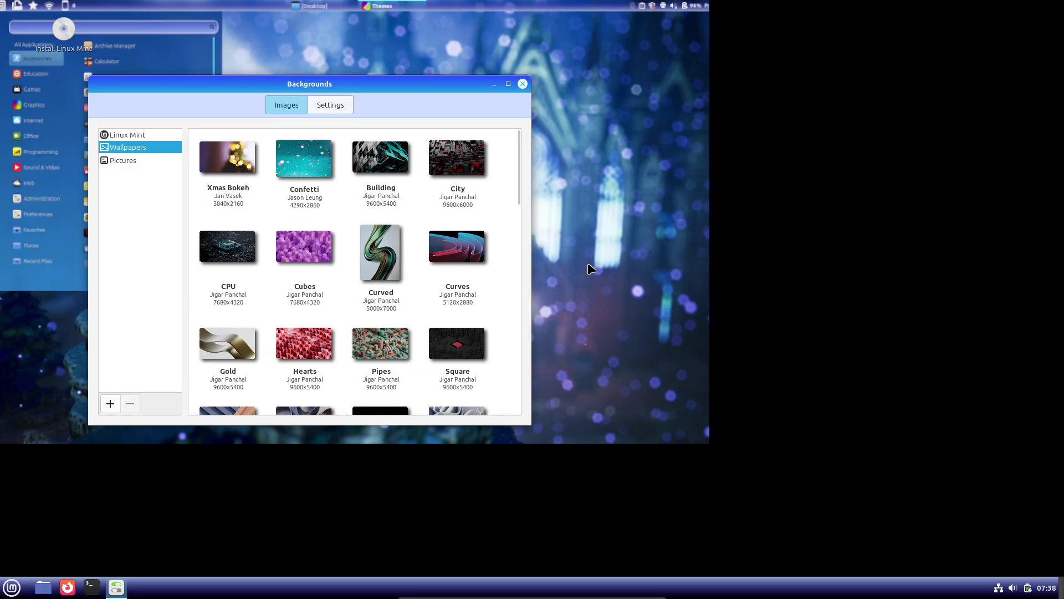
pyautogui.click(463, 296)
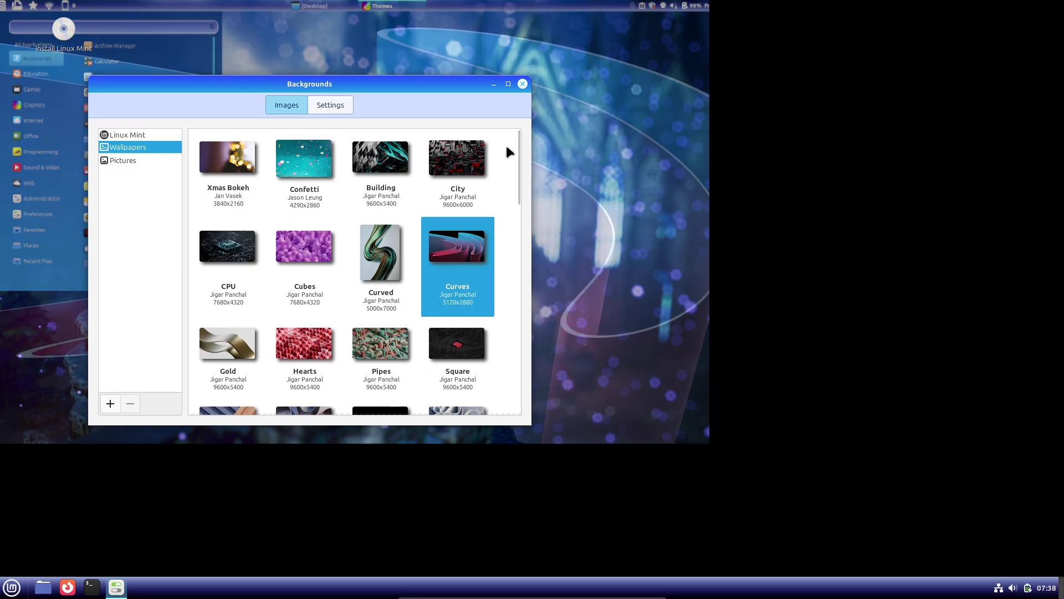
pyautogui.click(523, 83)
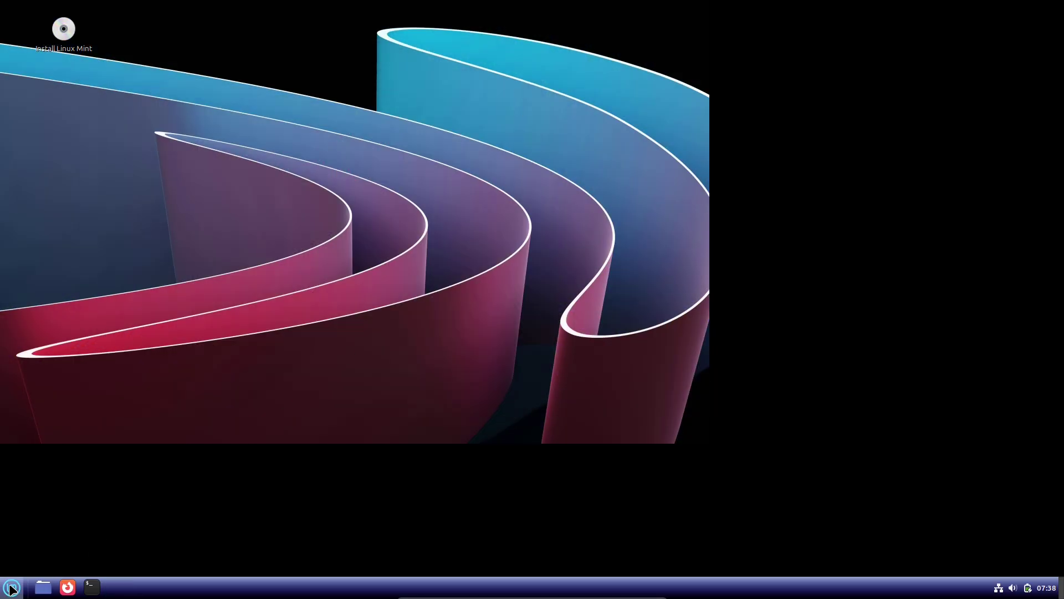
pyautogui.click(12, 587)
pyautogui.click(130, 135)
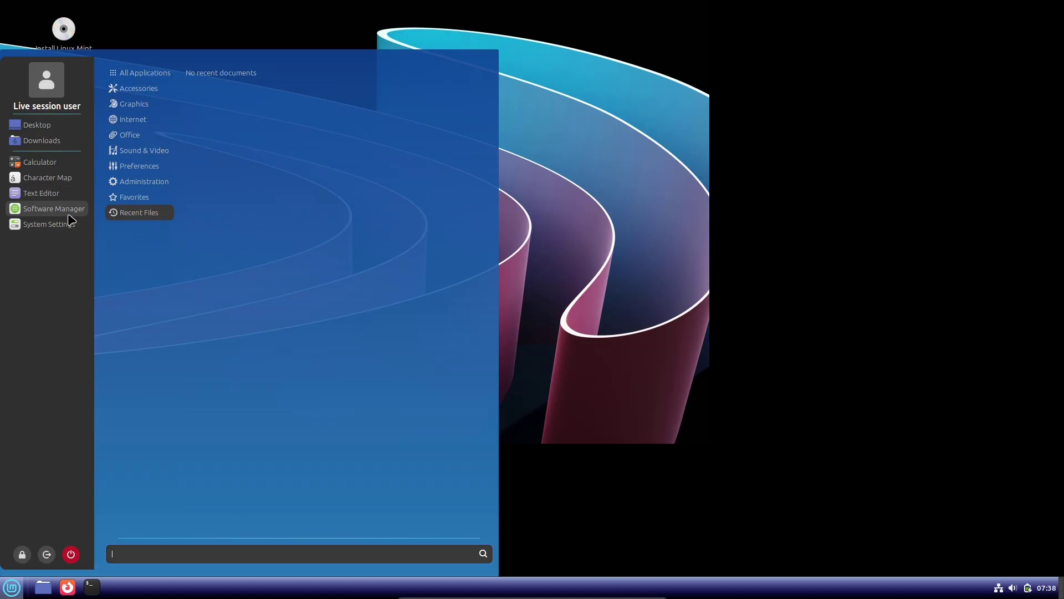
# Launch Software Manager from the Mint menu and reopen the menu
pyautogui.click(66, 210)
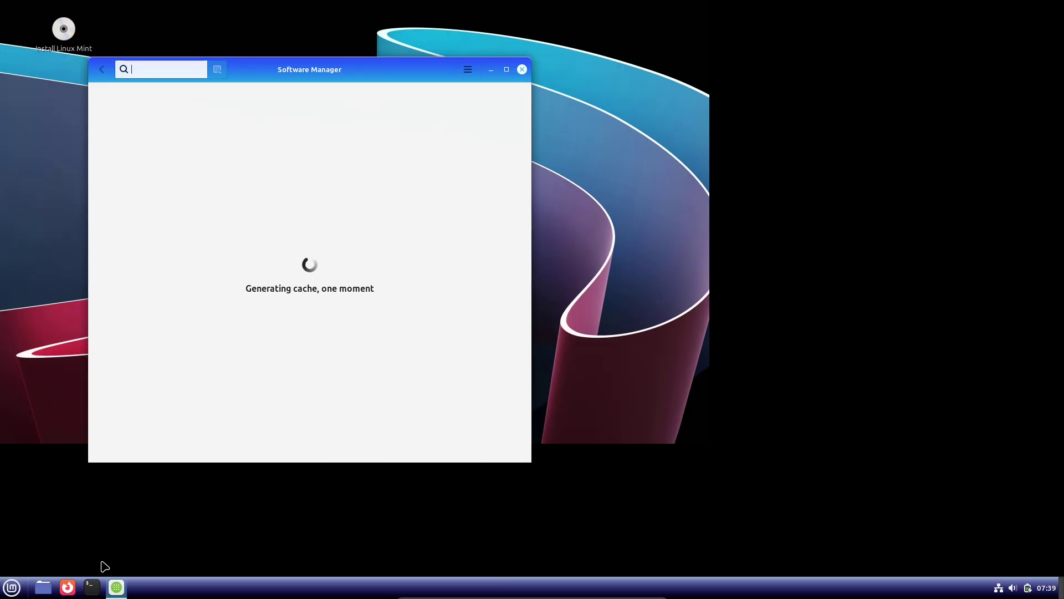
pyautogui.click(19, 590)
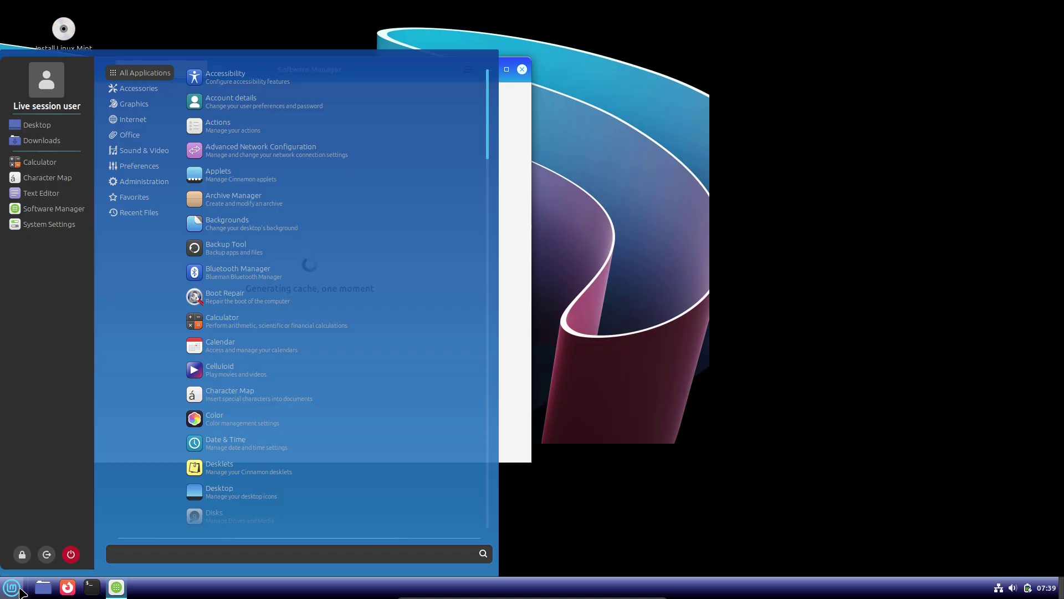